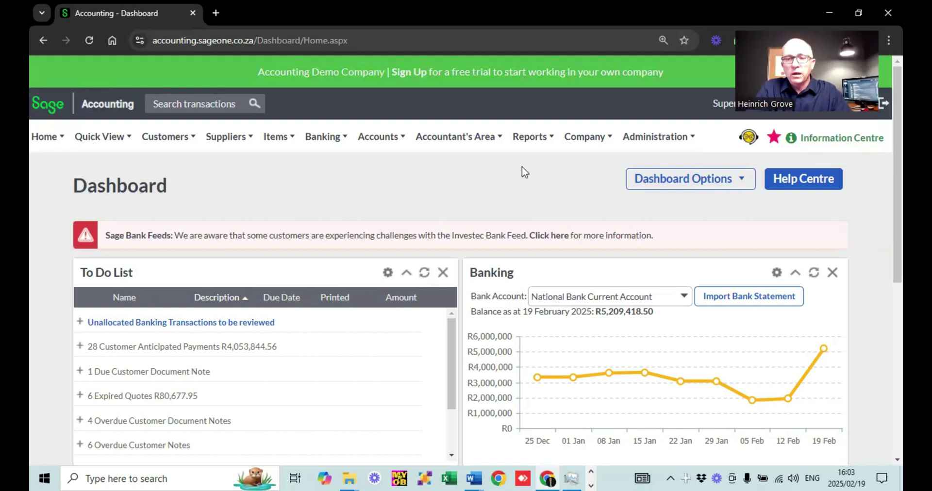
- Add a new bank account with account name "test" and bank name "test", and save it
{"action": "mouse_move", "coordinate": [320, 131]}
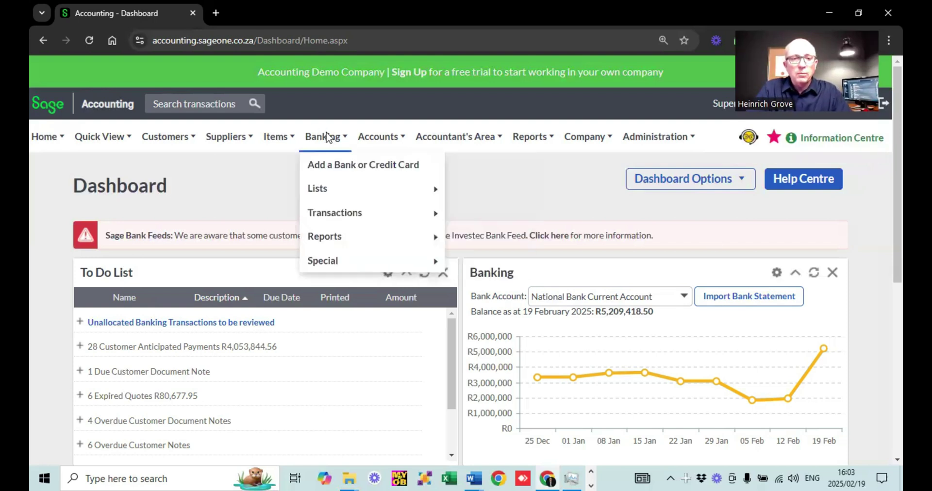
{"action": "mouse_move", "coordinate": [381, 218]}
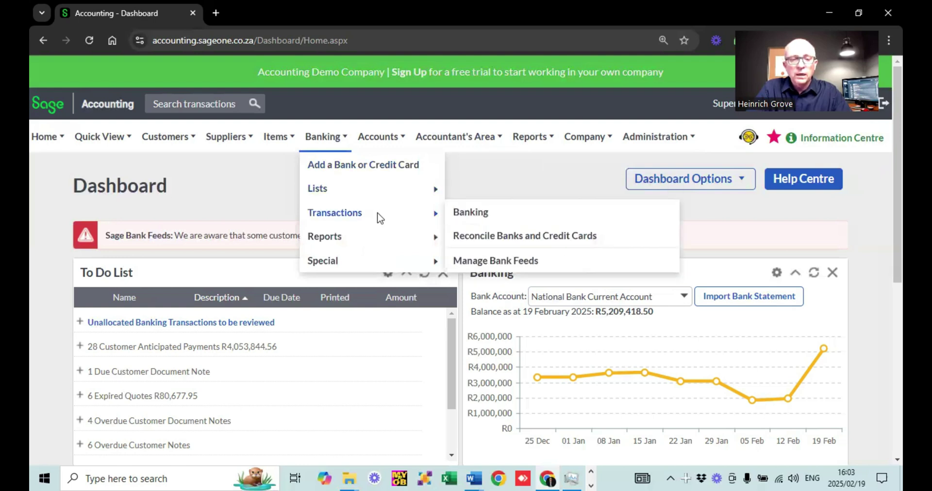
{"action": "mouse_move", "coordinate": [343, 191]}
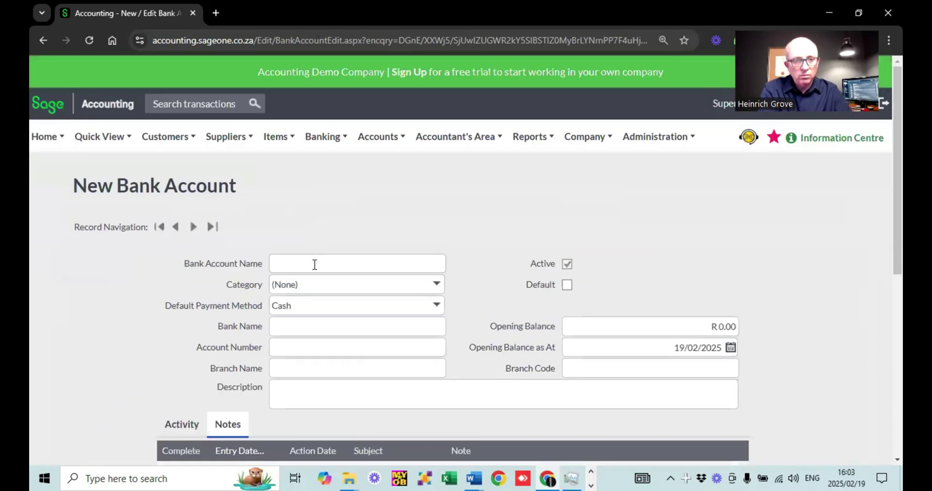
{"action": "left_click", "coordinate": [314, 264]}
{"action": "type", "text": "test"}
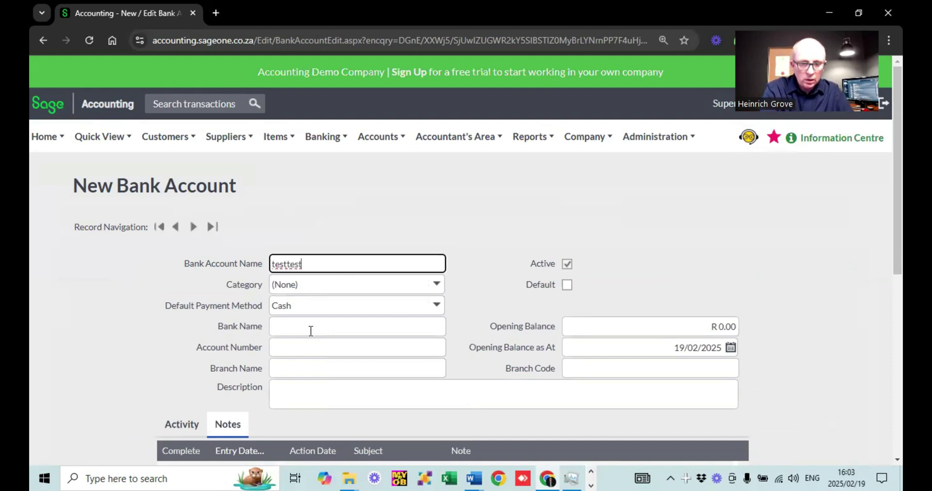
{"action": "left_click", "coordinate": [293, 335]}
{"action": "type", "text": "tes"}
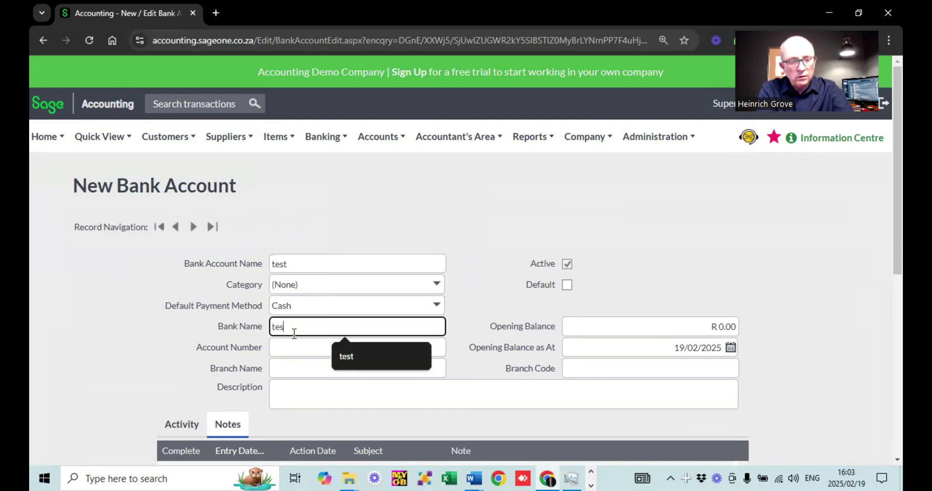
{"action": "type", "text": "t"}
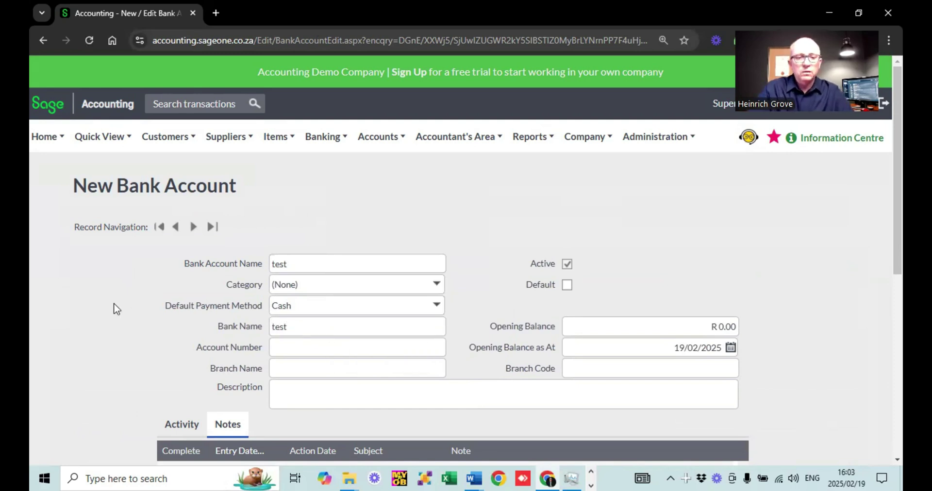
{"action": "scroll", "coordinate": [115, 309], "scroll_direction": "down", "scroll_amount": 6}
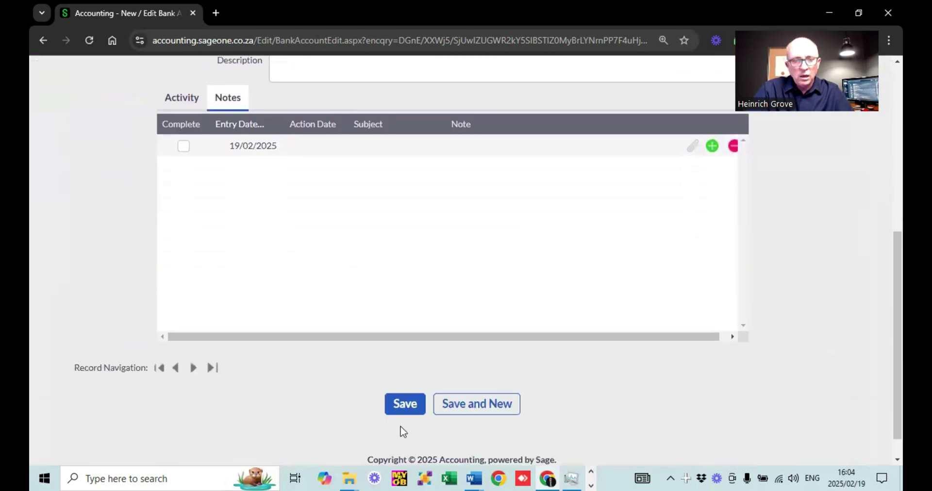
{"action": "left_click", "coordinate": [397, 403]}
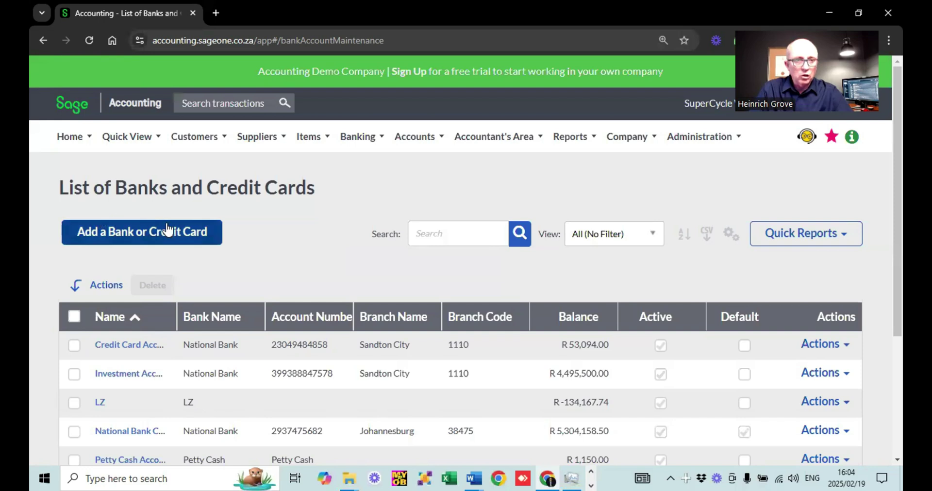
- Go to the banking transactions page and choose the "test" bank account
{"action": "mouse_move", "coordinate": [195, 139]}
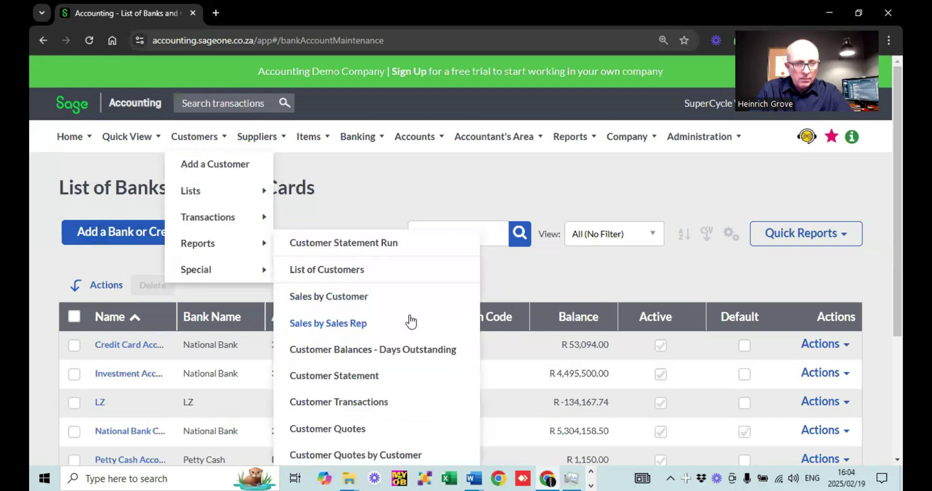
{"action": "mouse_move", "coordinate": [349, 141]}
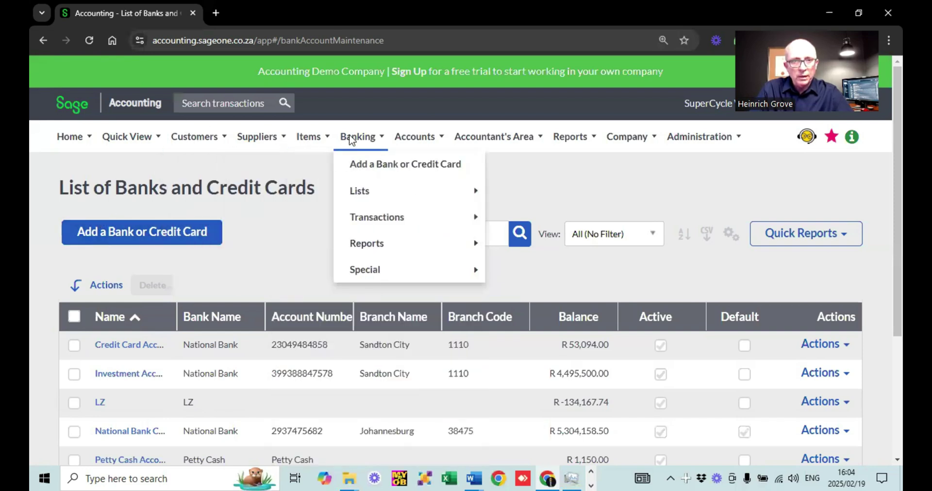
{"action": "mouse_move", "coordinate": [425, 218]}
{"action": "left_click", "coordinate": [504, 221]}
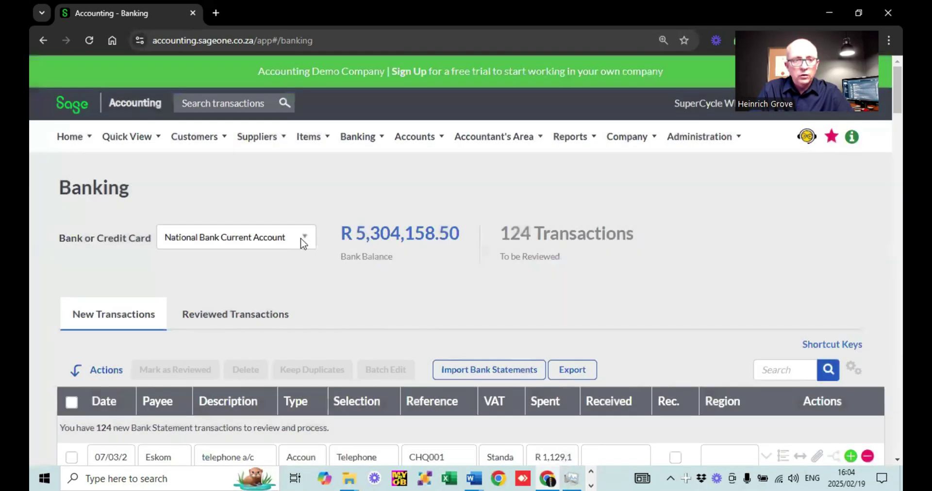
{"action": "left_click", "coordinate": [304, 240]}
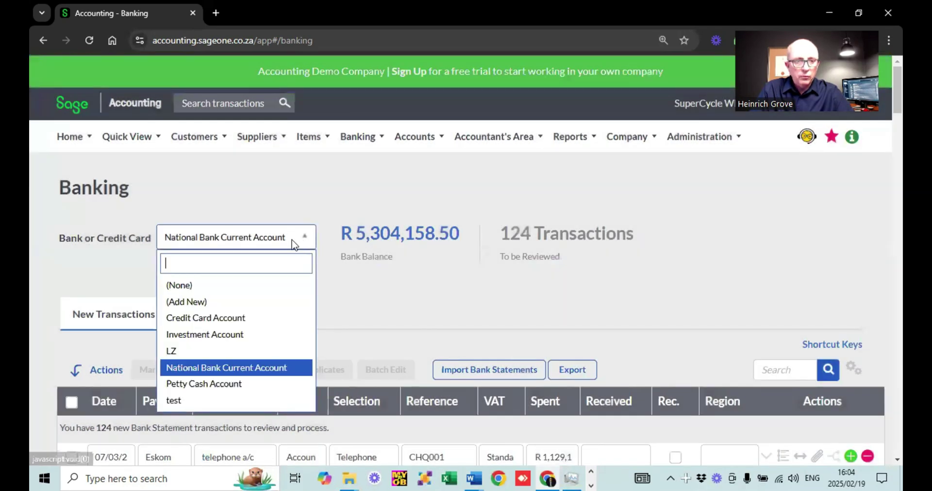
{"action": "left_click", "coordinate": [175, 400]}
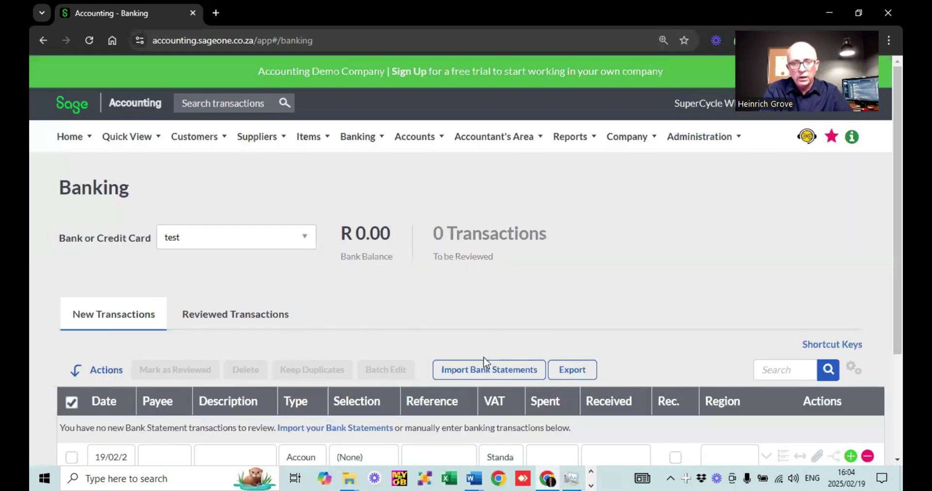
- Start a bank statement import for the account and set the import file type to CSV
{"action": "left_click", "coordinate": [492, 370]}
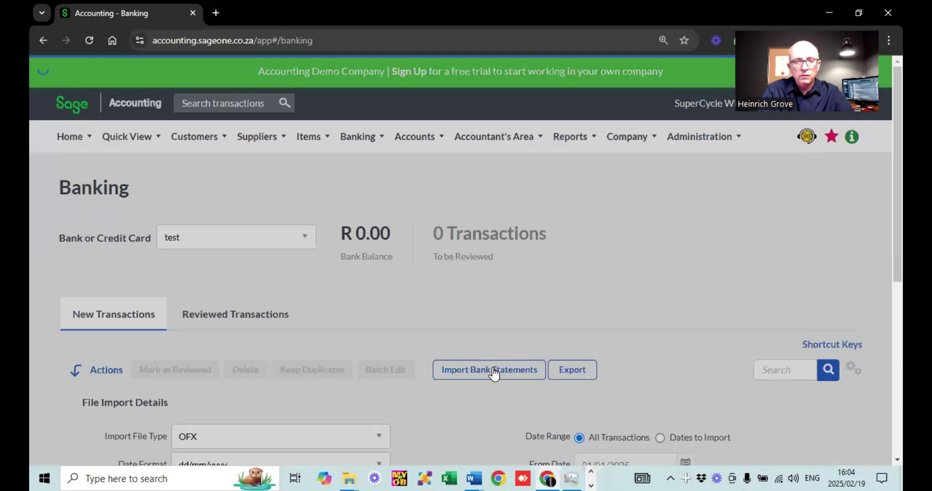
{"action": "scroll", "coordinate": [493, 373], "scroll_direction": "down", "scroll_amount": 4}
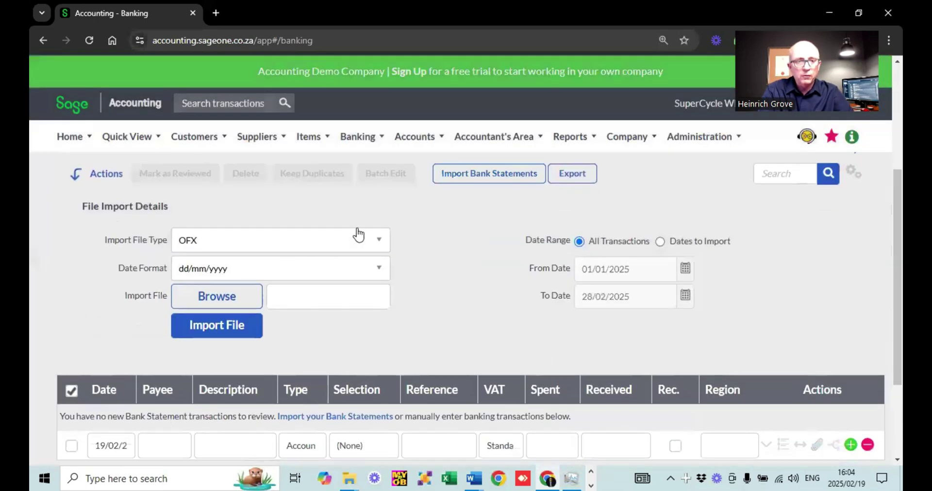
{"action": "left_click", "coordinate": [377, 238]}
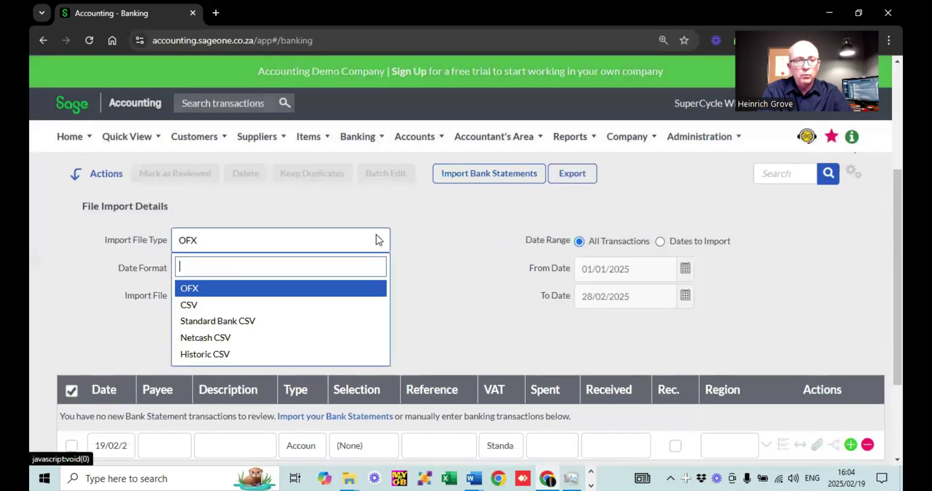
{"action": "left_click", "coordinate": [274, 306]}
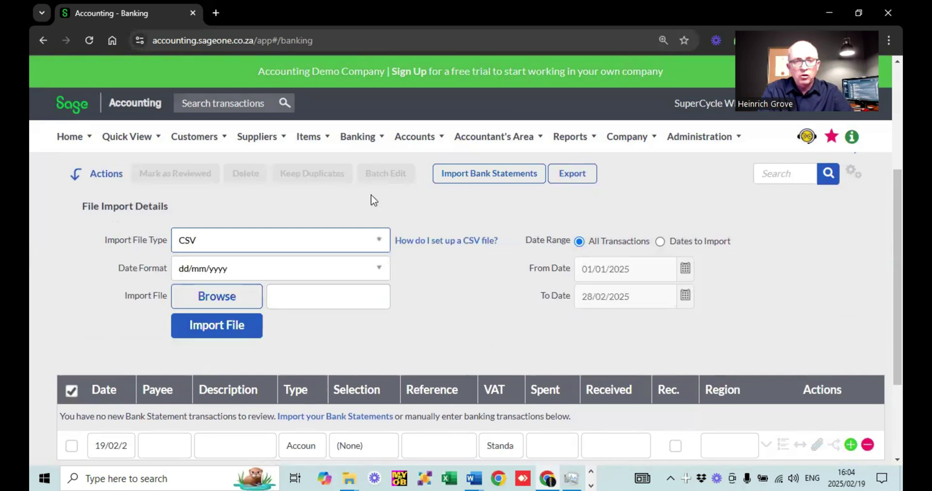
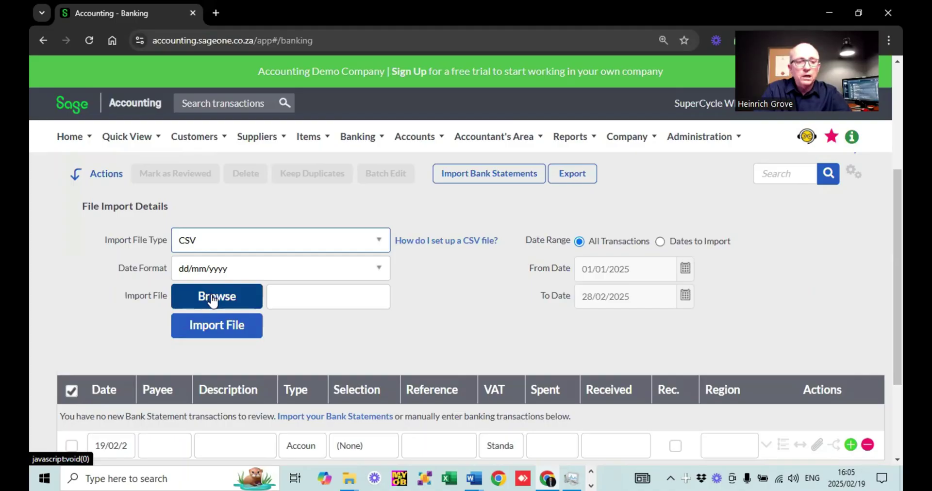
- Import the bank statement file "Import video" from the Desktop and dismiss the import summary
{"action": "left_click", "coordinate": [212, 297]}
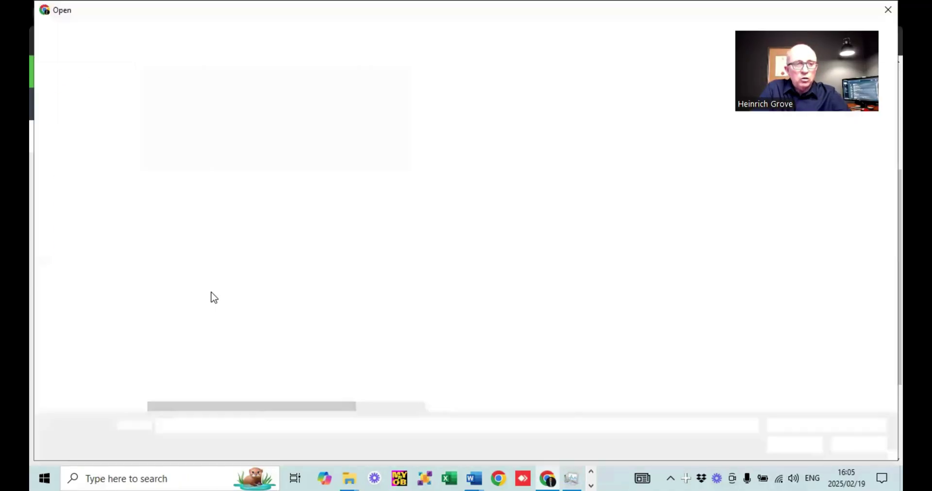
{"action": "left_click", "coordinate": [81, 172]}
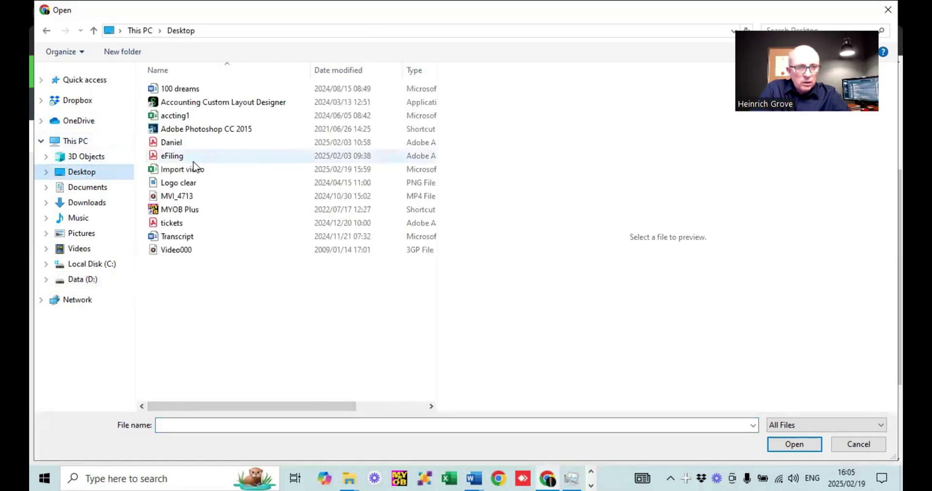
{"action": "left_click", "coordinate": [209, 171]}
{"action": "left_click", "coordinate": [814, 382]}
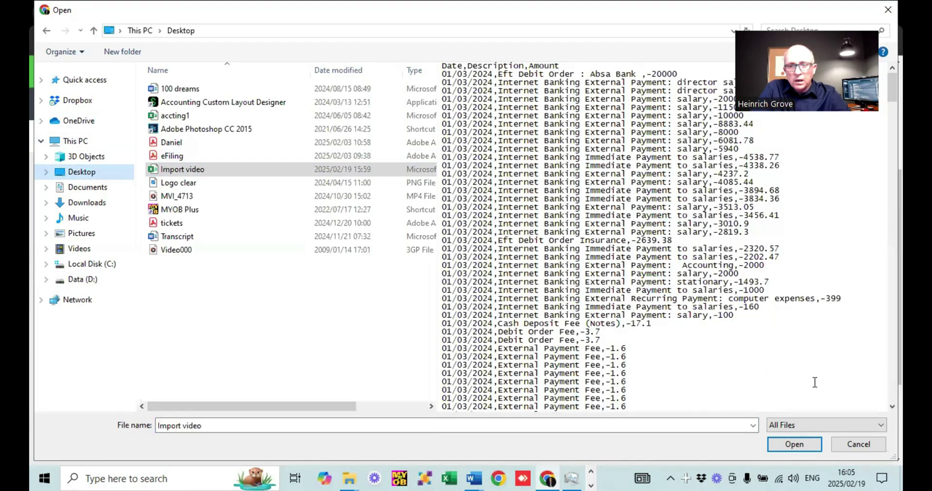
{"action": "left_click", "coordinate": [784, 445]}
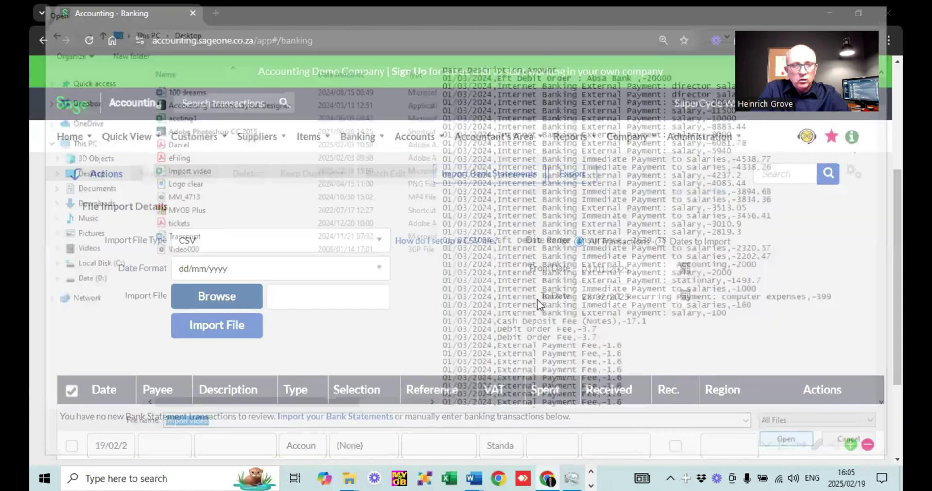
{"action": "scroll", "coordinate": [431, 338], "scroll_direction": "down", "scroll_amount": 1}
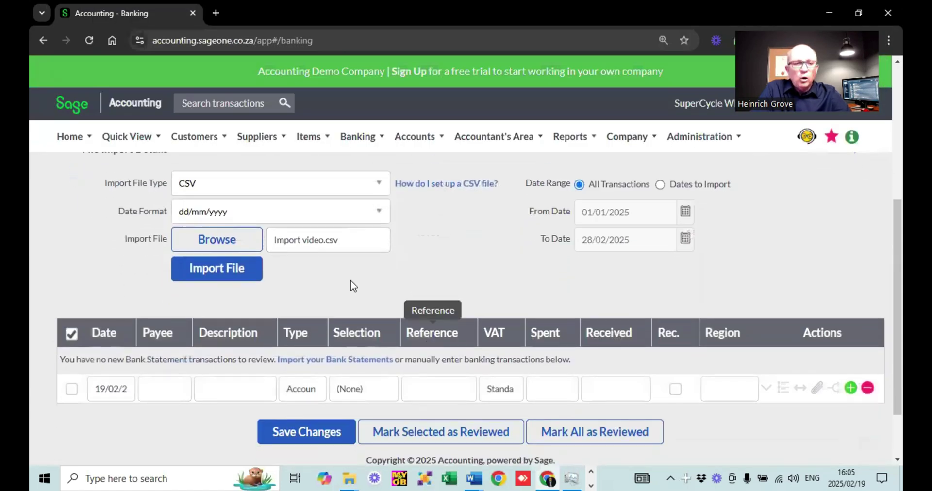
{"action": "left_click", "coordinate": [218, 274]}
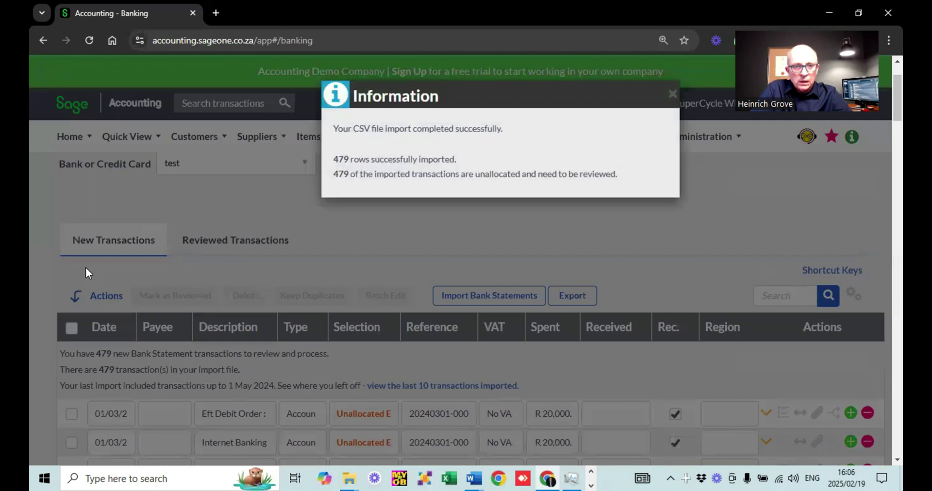
{"action": "left_click", "coordinate": [673, 95]}
- Look through the accounts available for allocating the first imported transaction, without choosing one
{"action": "scroll", "coordinate": [478, 213], "scroll_direction": "up", "scroll_amount": 1}
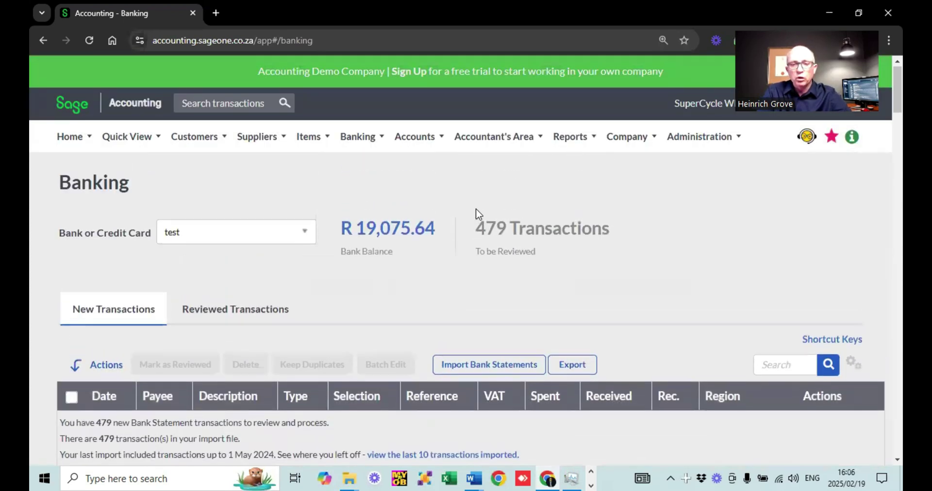
{"action": "scroll", "coordinate": [478, 214], "scroll_direction": "down", "scroll_amount": 2}
{"action": "scroll", "coordinate": [478, 214], "scroll_direction": "down", "scroll_amount": 2}
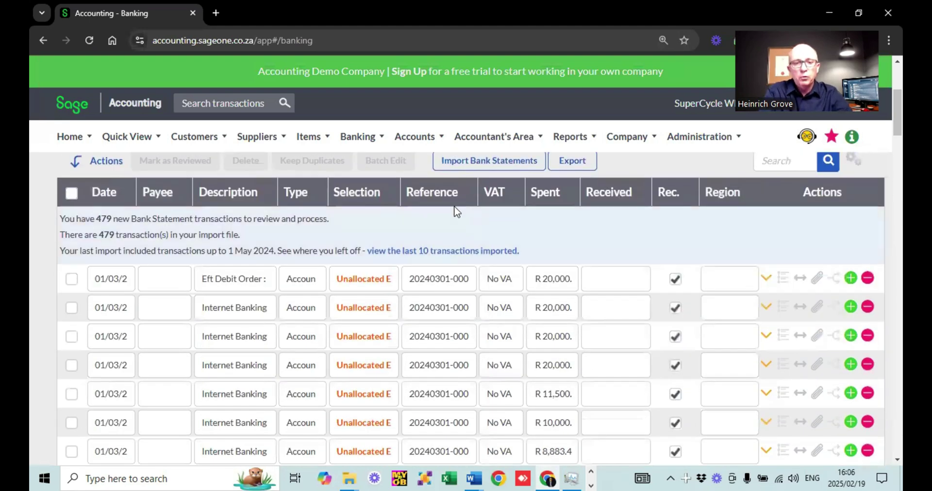
{"action": "left_click", "coordinate": [372, 283]}
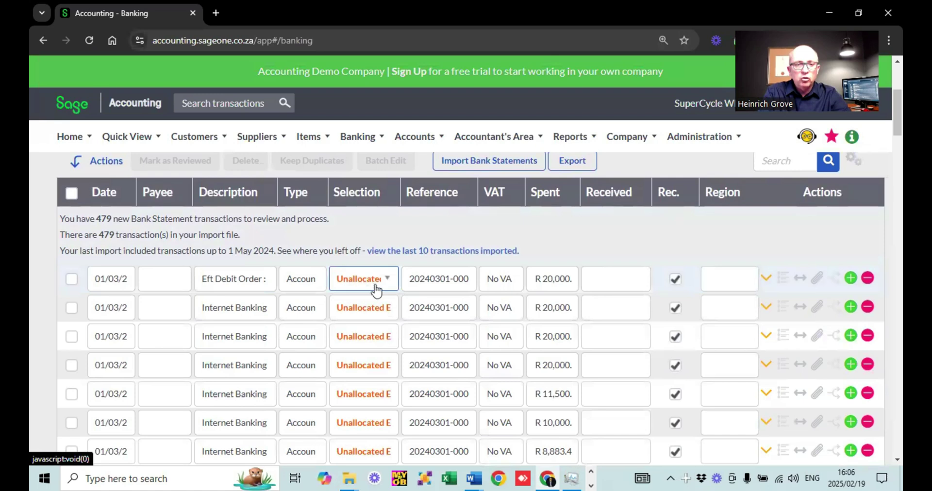
{"action": "left_click", "coordinate": [386, 282]}
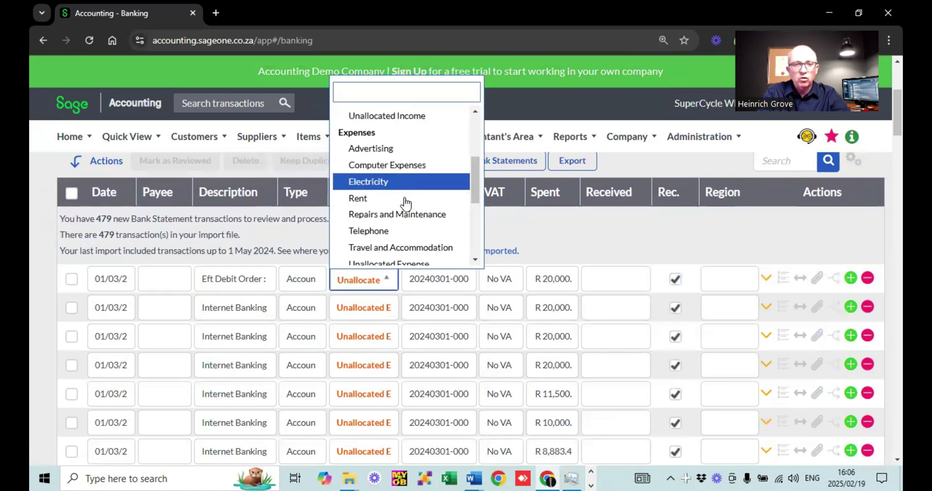
{"action": "left_click", "coordinate": [558, 238]}
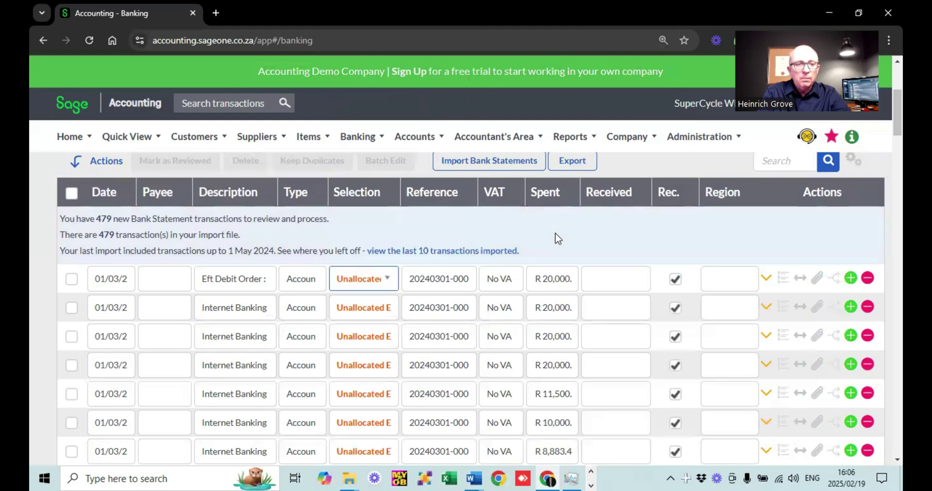
- Examine the imported transactions and their columns, and check the transaction grid's settings
{"action": "scroll", "coordinate": [459, 238], "scroll_direction": "down", "scroll_amount": 1}
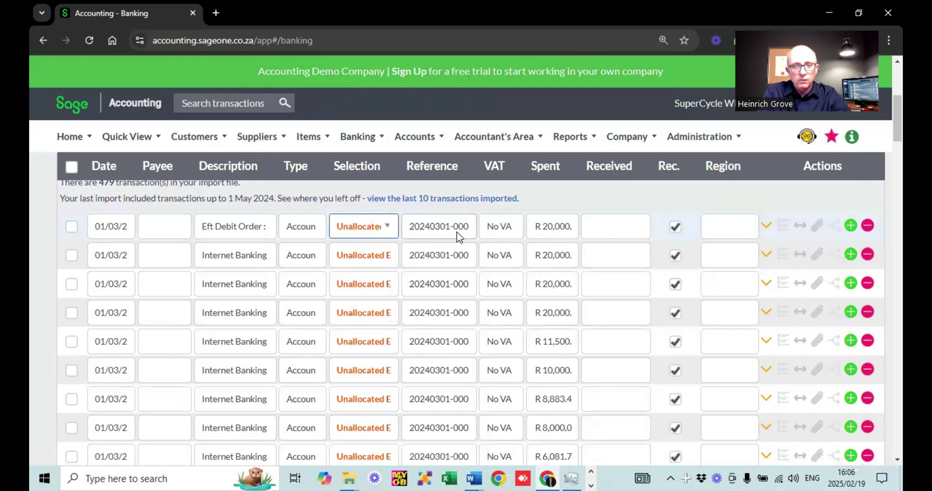
{"action": "scroll", "coordinate": [456, 240], "scroll_direction": "up", "scroll_amount": 3}
{"action": "scroll", "coordinate": [457, 238], "scroll_direction": "down", "scroll_amount": 3}
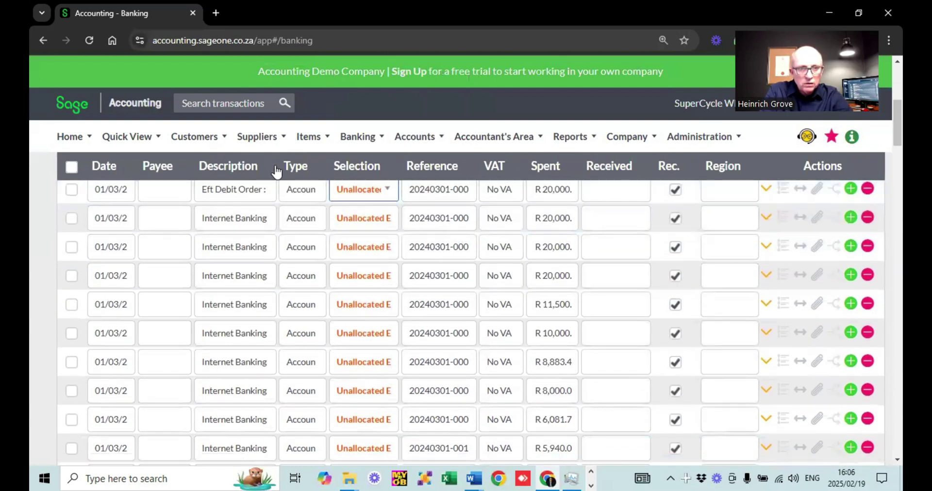
{"action": "scroll", "coordinate": [277, 171], "scroll_direction": "up", "scroll_amount": 5}
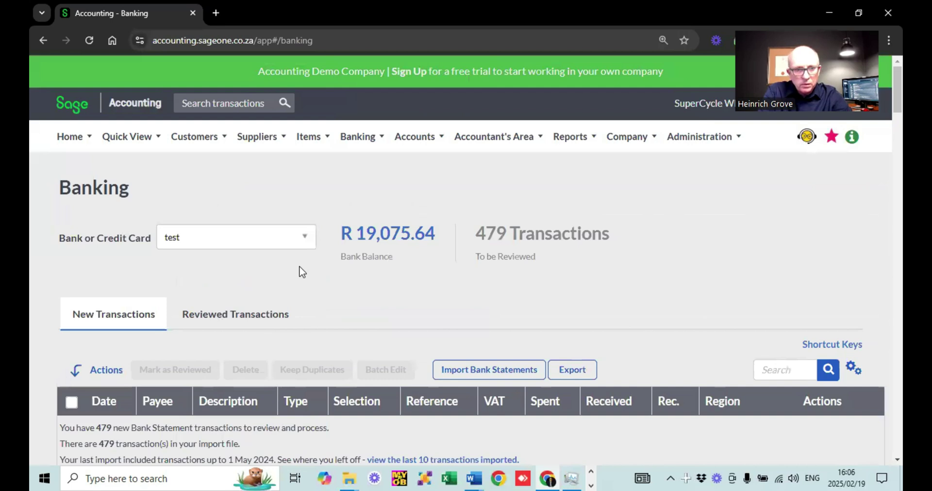
{"action": "scroll", "coordinate": [300, 271], "scroll_direction": "down", "scroll_amount": 2}
{"action": "scroll", "coordinate": [300, 270], "scroll_direction": "down", "scroll_amount": 1}
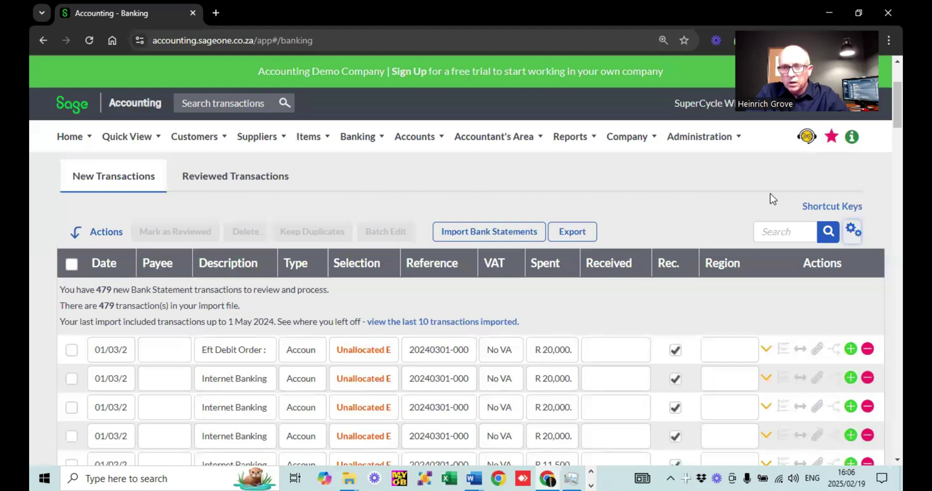
{"action": "scroll", "coordinate": [772, 198], "scroll_direction": "down", "scroll_amount": 2}
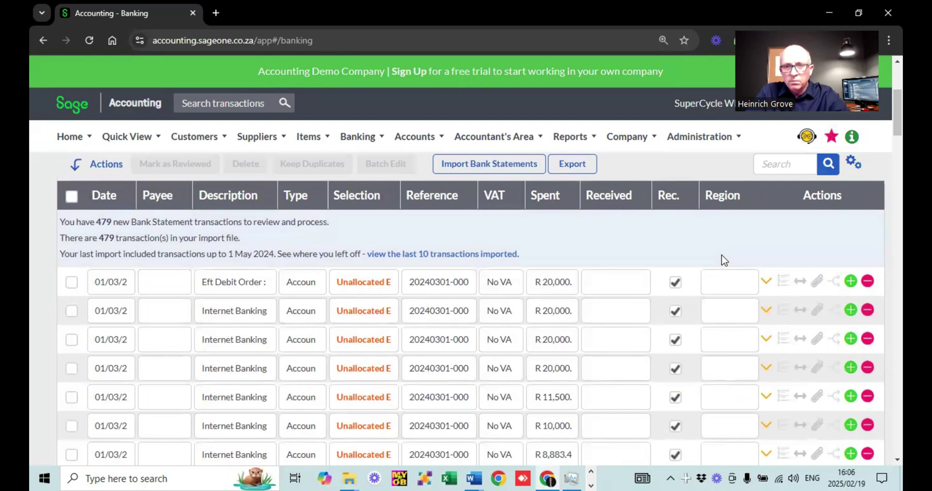
{"action": "scroll", "coordinate": [723, 260], "scroll_direction": "up", "scroll_amount": 3}
{"action": "left_click", "coordinate": [850, 291]}
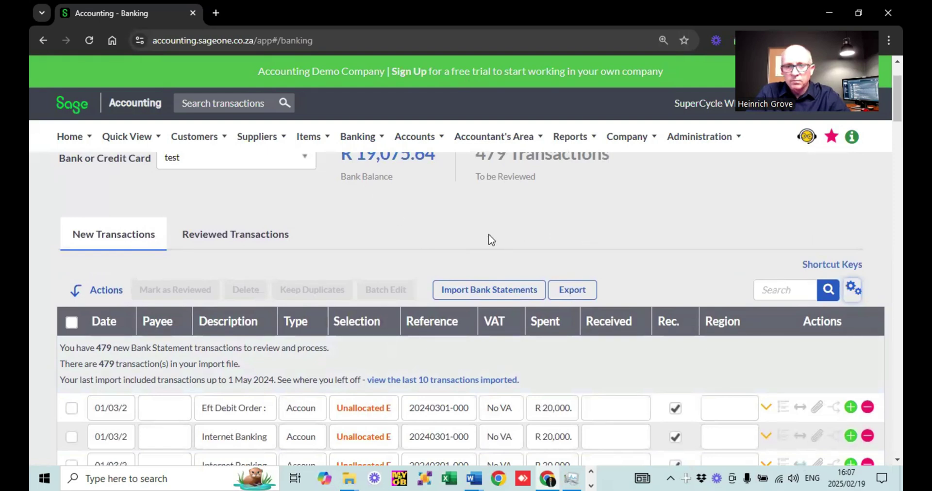
- Examine the list of imported transactions and read the full description of the third one
{"action": "scroll", "coordinate": [425, 254], "scroll_direction": "up", "scroll_amount": 1}
{"action": "scroll", "coordinate": [425, 254], "scroll_direction": "down", "scroll_amount": 2}
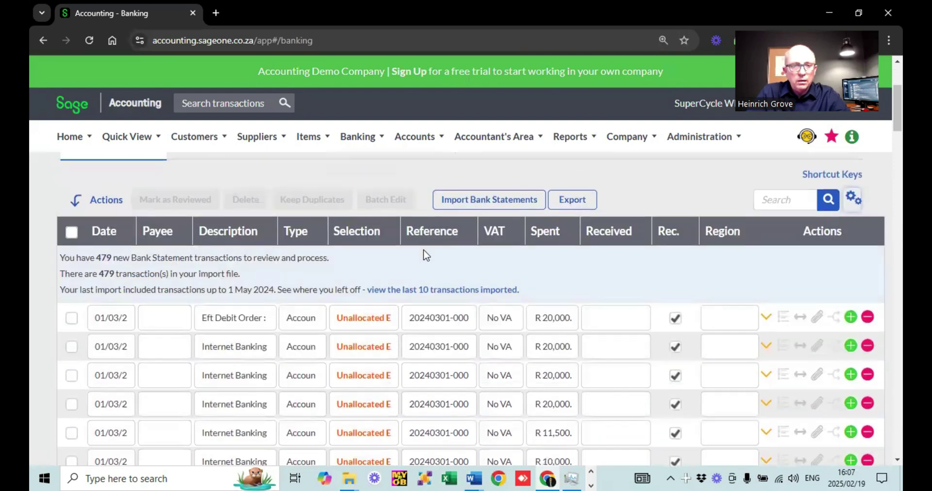
{"action": "scroll", "coordinate": [426, 254], "scroll_direction": "down", "scroll_amount": 3}
{"action": "scroll", "coordinate": [425, 254], "scroll_direction": "up", "scroll_amount": 3}
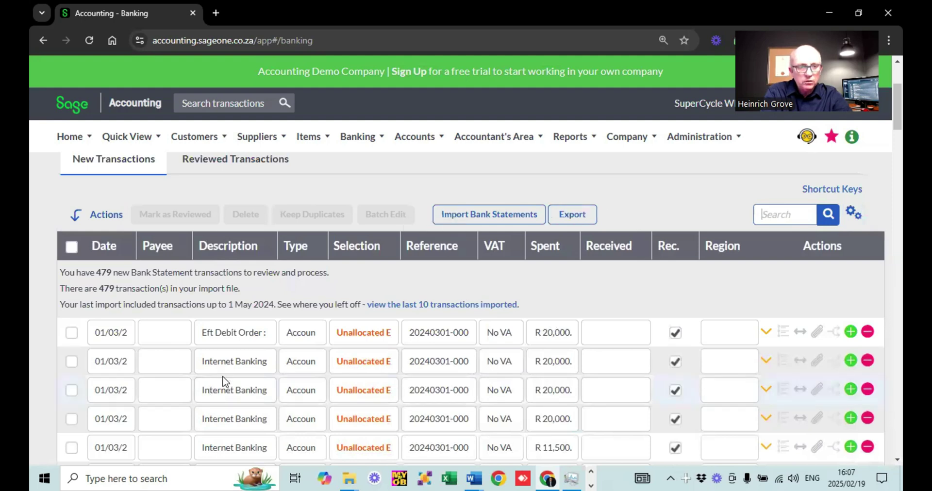
{"action": "left_click", "coordinate": [229, 394]}
{"action": "scroll", "coordinate": [229, 394], "scroll_direction": "down", "scroll_amount": 2}
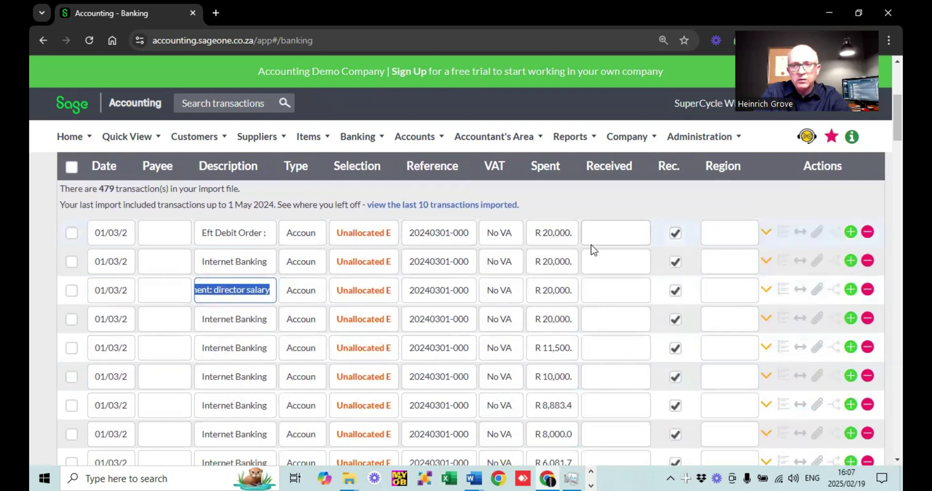
{"action": "scroll", "coordinate": [592, 249], "scroll_direction": "up", "scroll_amount": 3}
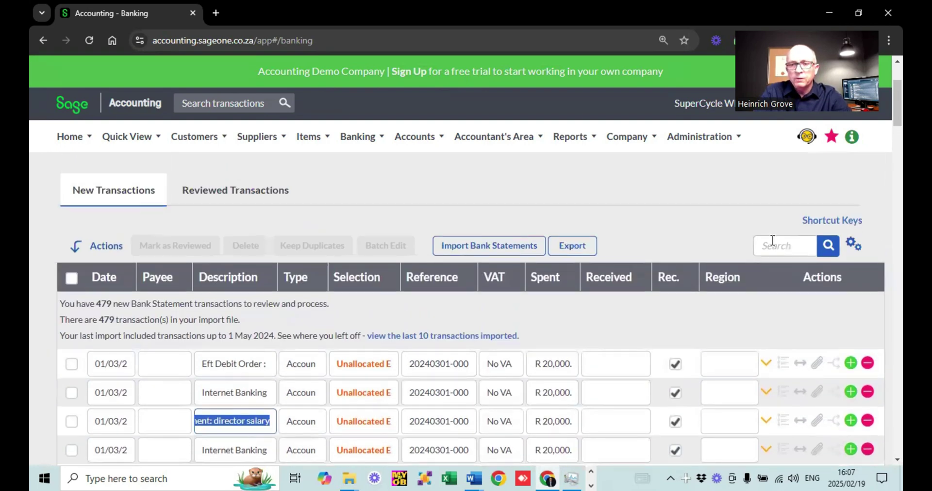
- Filter the new transactions by "director" and put all matching transactions into batch editing
{"action": "left_click", "coordinate": [772, 241]}
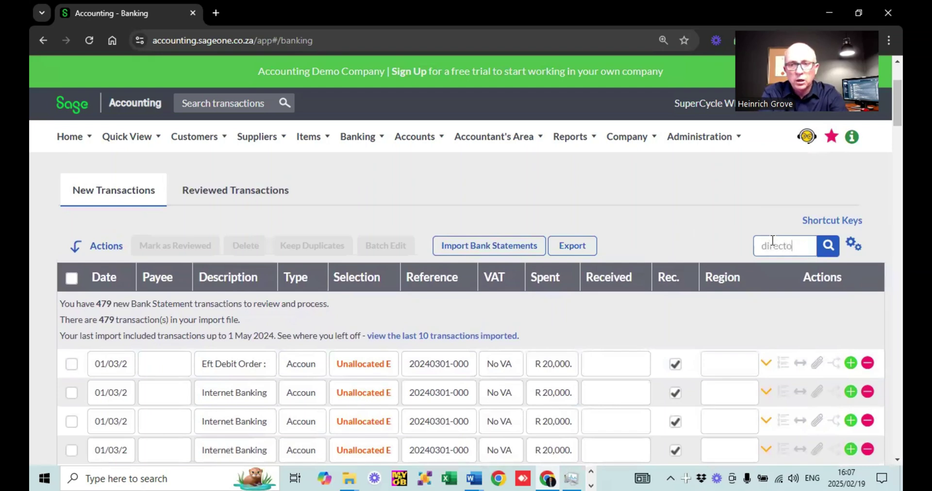
{"action": "key", "text": "Return"}
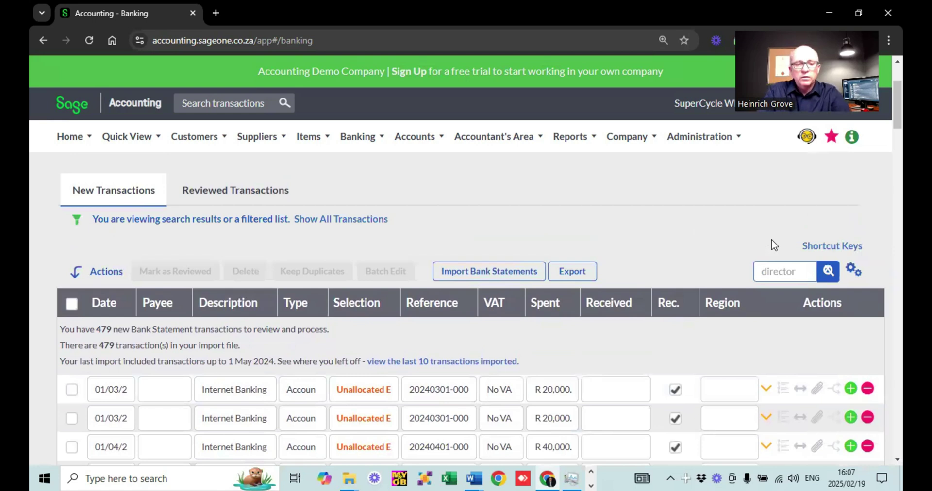
{"action": "scroll", "coordinate": [772, 242], "scroll_direction": "down", "scroll_amount": 2}
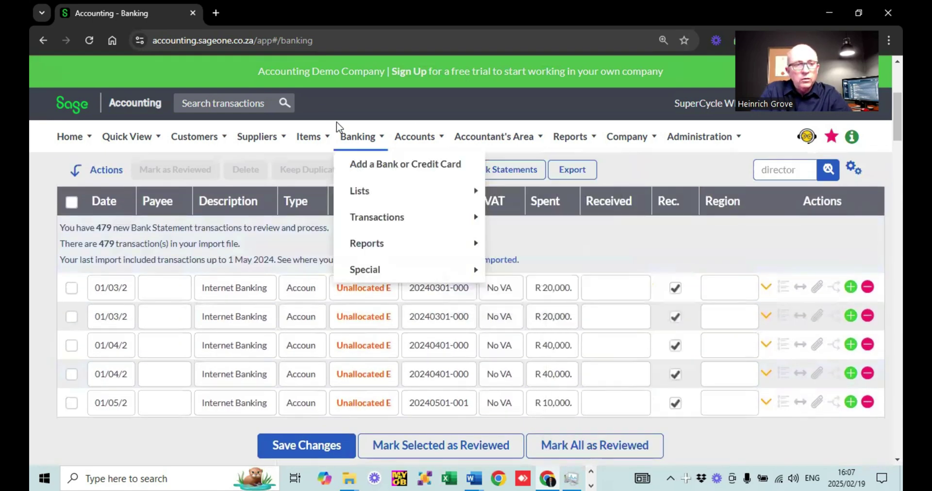
{"action": "left_click", "coordinate": [70, 202]}
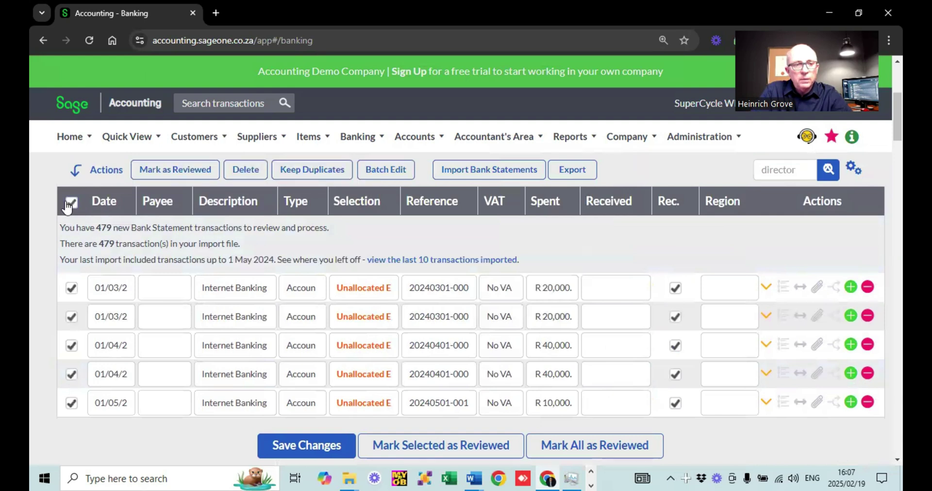
{"action": "left_click", "coordinate": [382, 169]}
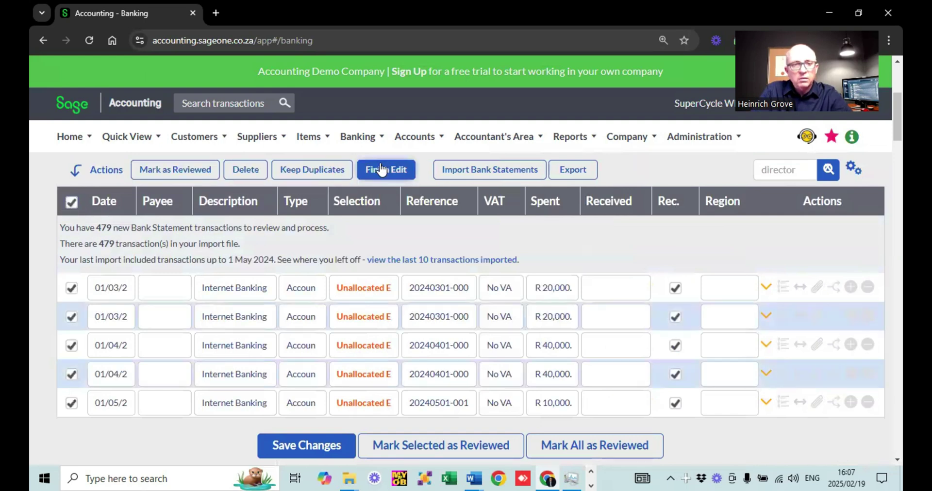
- Create a new account named "Director salaries" in the Expenses category from the first transaction's allocation
{"action": "left_click", "coordinate": [375, 296]}
{"action": "left_click", "coordinate": [375, 296]}
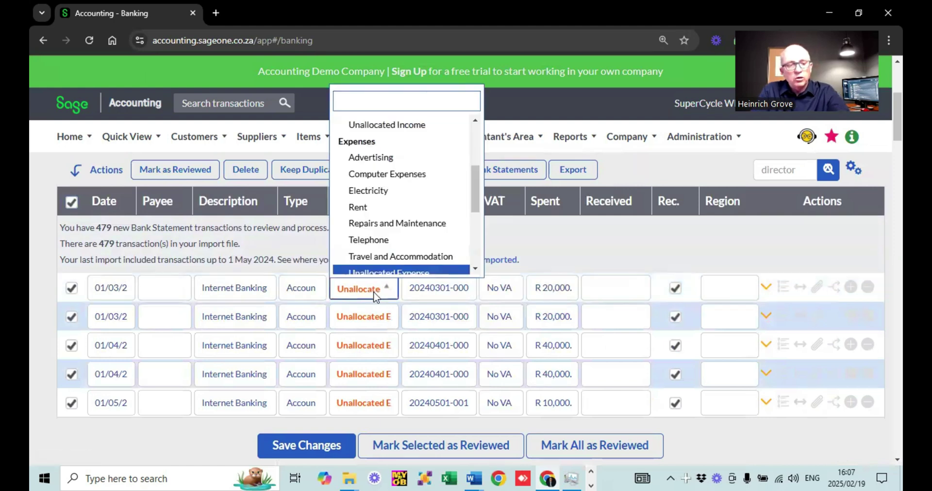
{"action": "type", "text": "sa"}
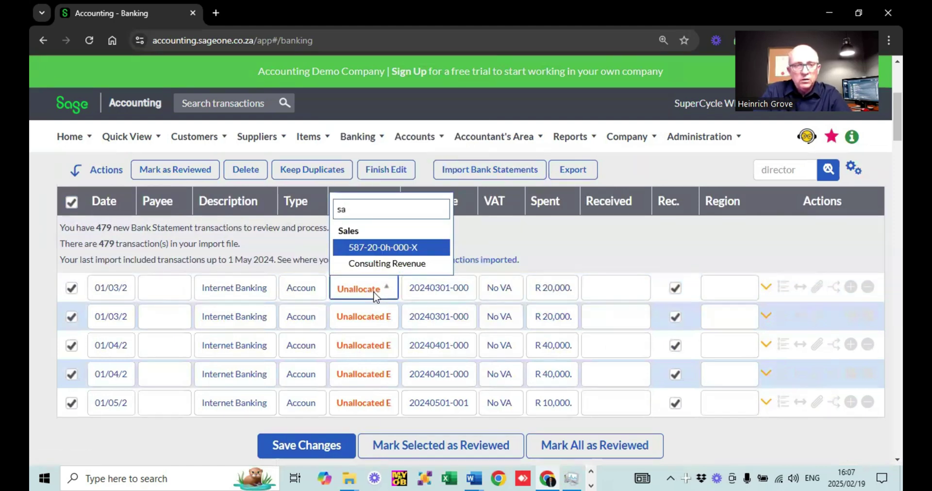
{"action": "key", "text": "BackSpace"}
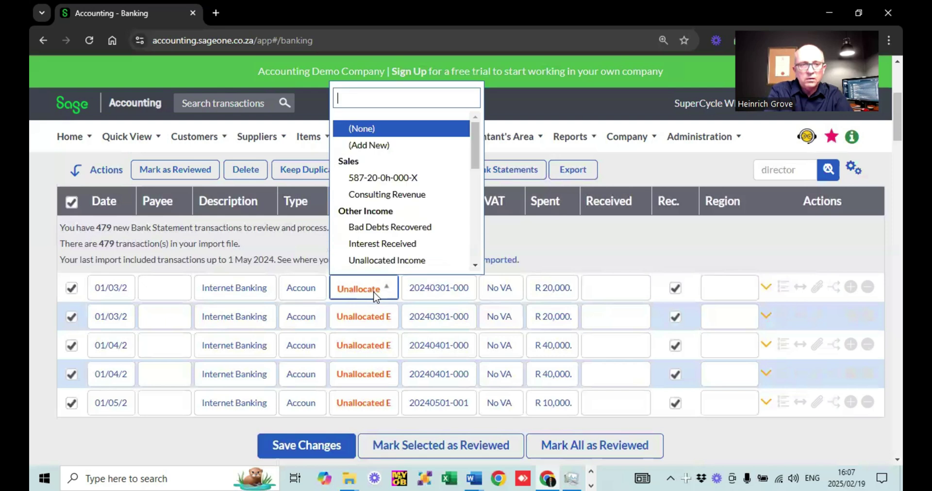
{"action": "left_click", "coordinate": [371, 148]}
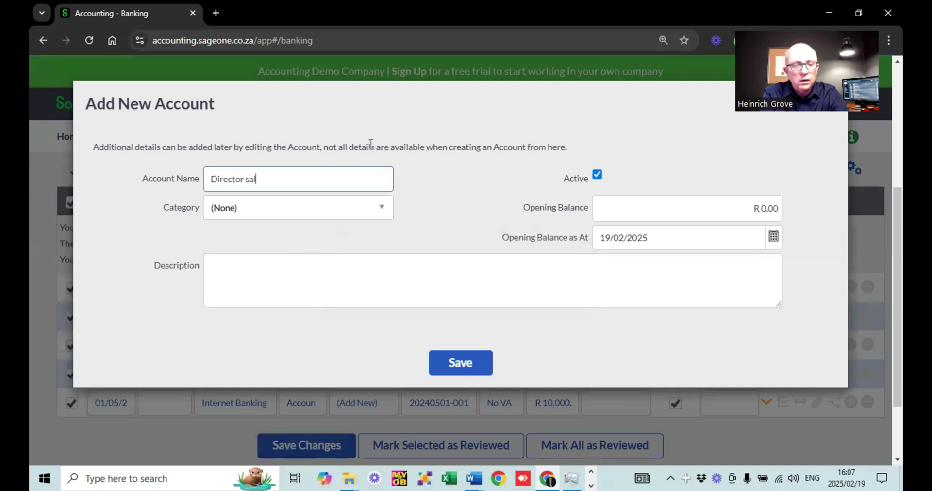
{"action": "type", "text": "Director salaries"}
{"action": "key", "text": "Tab"}
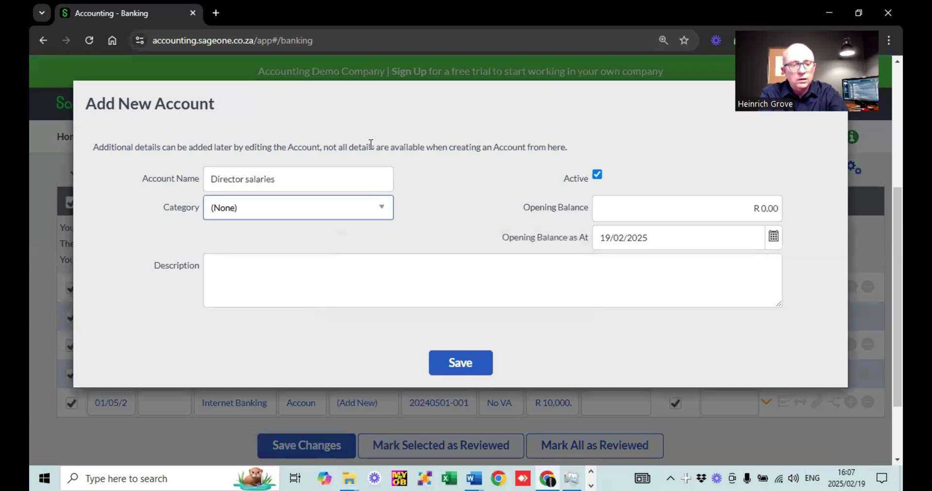
{"action": "type", "text": "ex"}
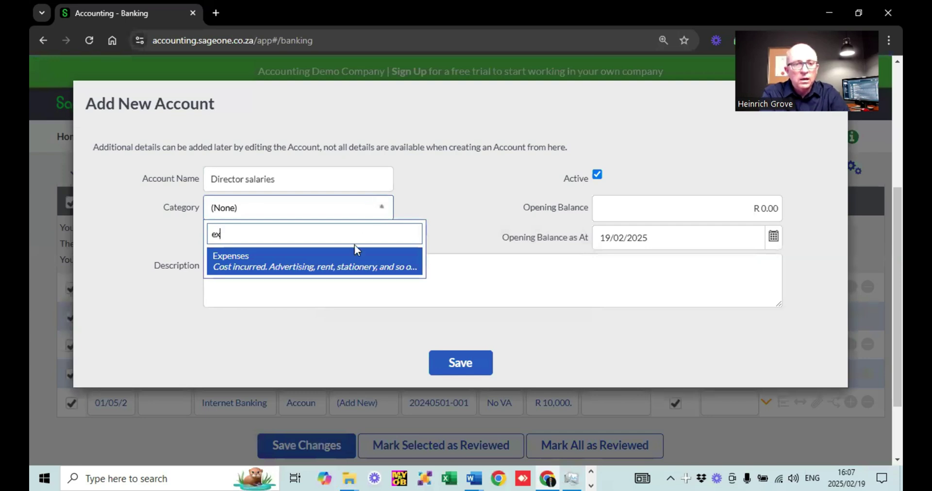
{"action": "left_click", "coordinate": [359, 265]}
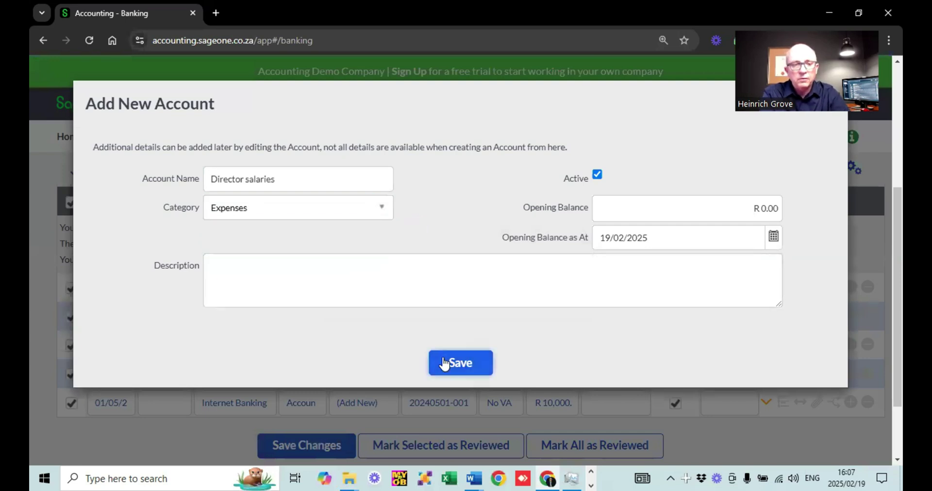
{"action": "left_click", "coordinate": [444, 362]}
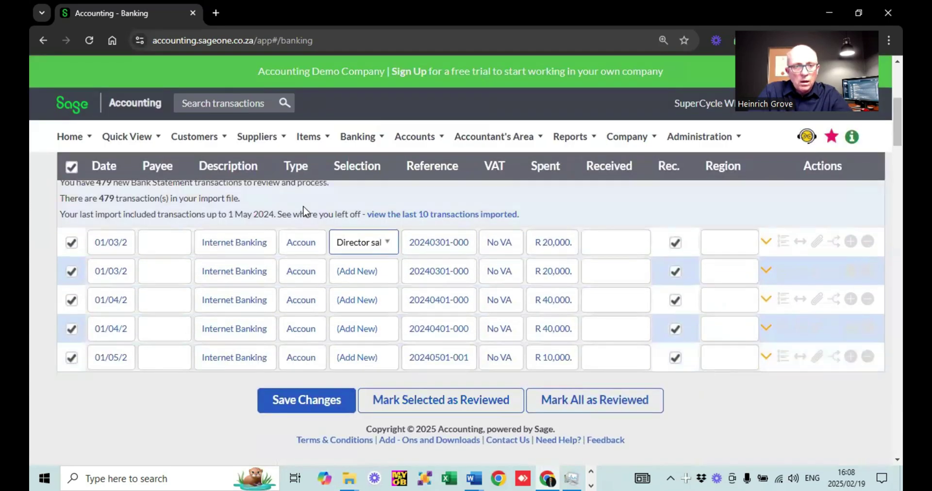
- Set the second transaction's allocation to "Director salaries" in the batch edit and mark the selected transactions as reviewed
{"action": "left_click", "coordinate": [377, 272]}
{"action": "type", "text": "di"}
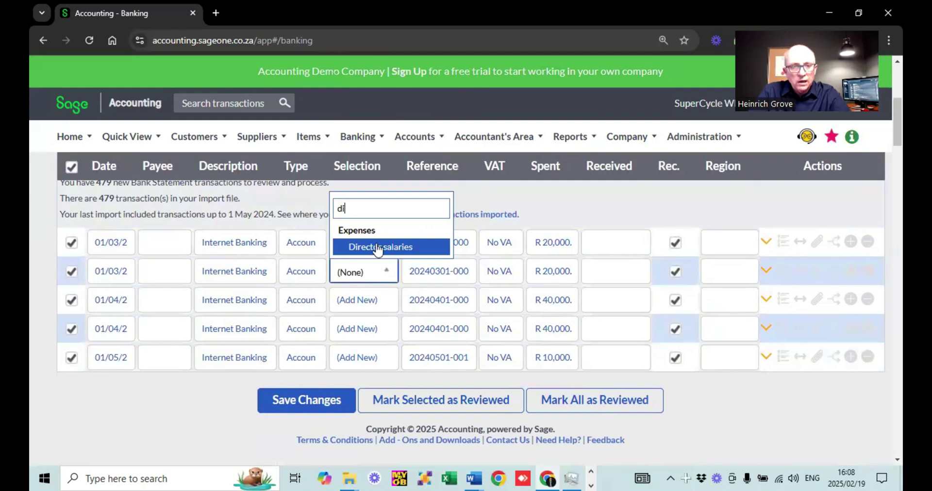
{"action": "left_click", "coordinate": [379, 247]}
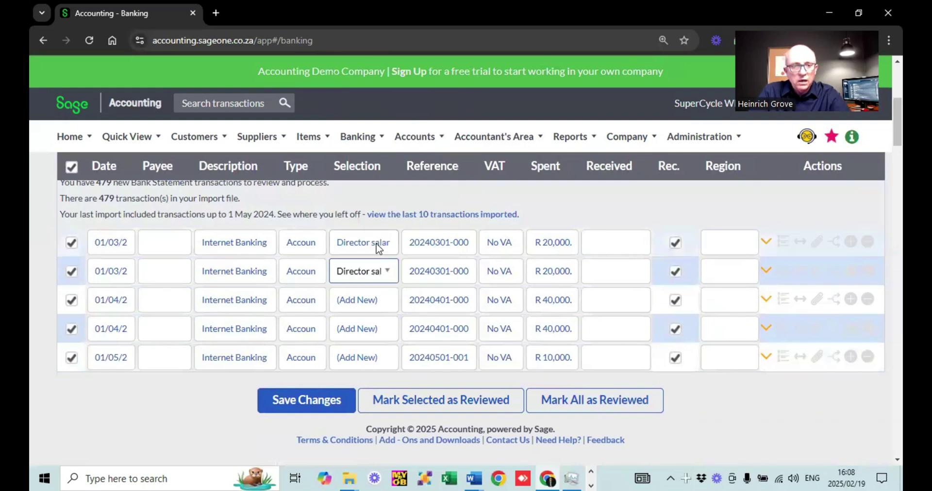
{"action": "left_click", "coordinate": [438, 407]}
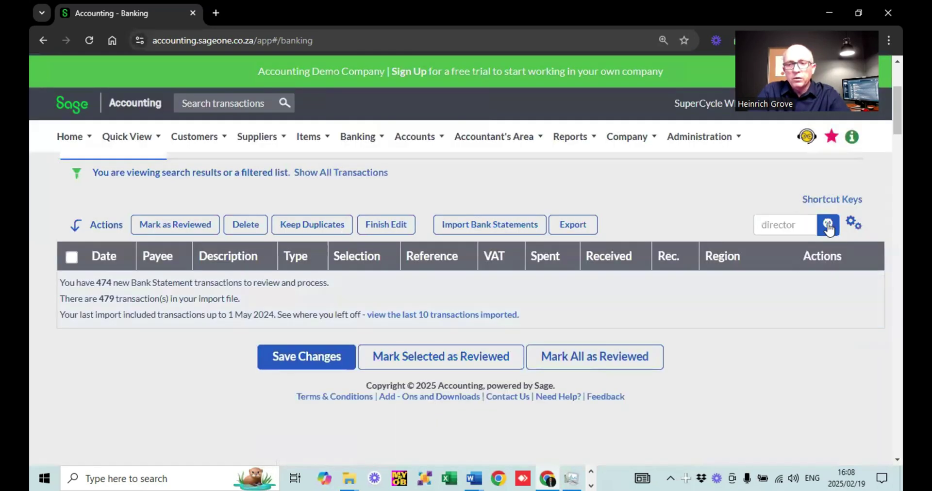
- Replace the transaction filter with "salaries" and look through the matching transactions
{"action": "left_click", "coordinate": [800, 226]}
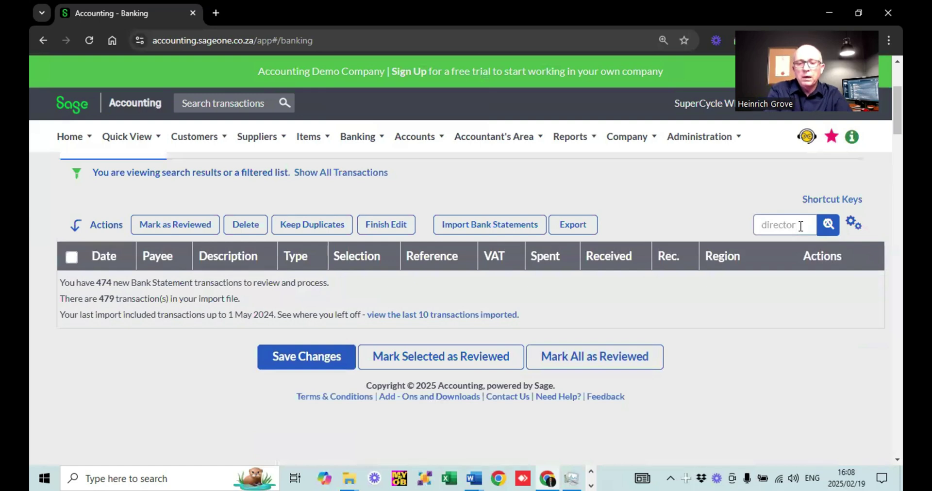
{"action": "key", "text": "BackSpace"}
{"action": "key", "text": "BackSpace"}
{"action": "key", "text": "BackSpace"}
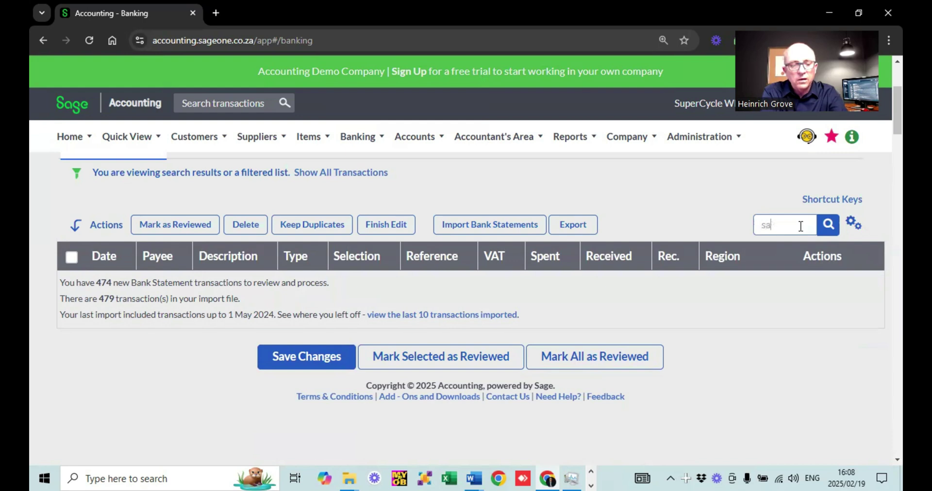
{"action": "type", "text": "salaries"}
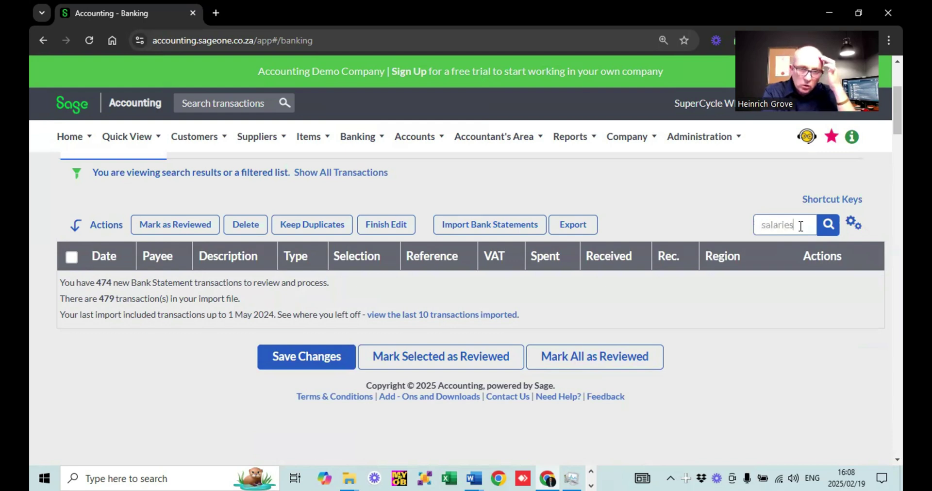
{"action": "key", "text": "Return"}
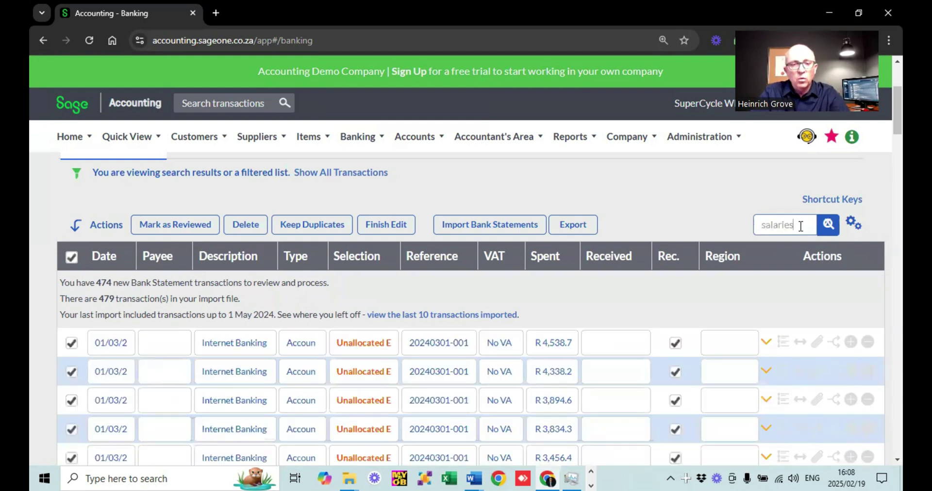
{"action": "scroll", "coordinate": [801, 226], "scroll_direction": "down", "scroll_amount": 15}
{"action": "scroll", "coordinate": [802, 232], "scroll_direction": "up", "scroll_amount": 8}
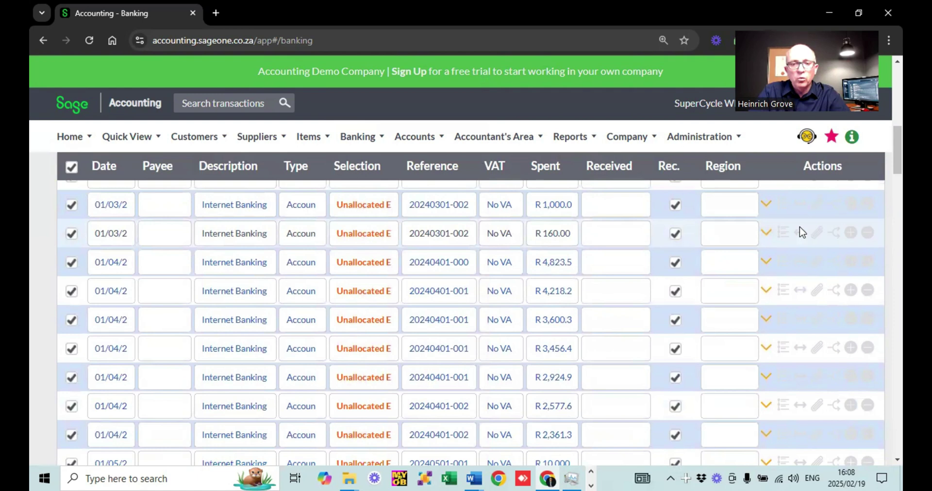
{"action": "scroll", "coordinate": [802, 232], "scroll_direction": "up", "scroll_amount": 7}
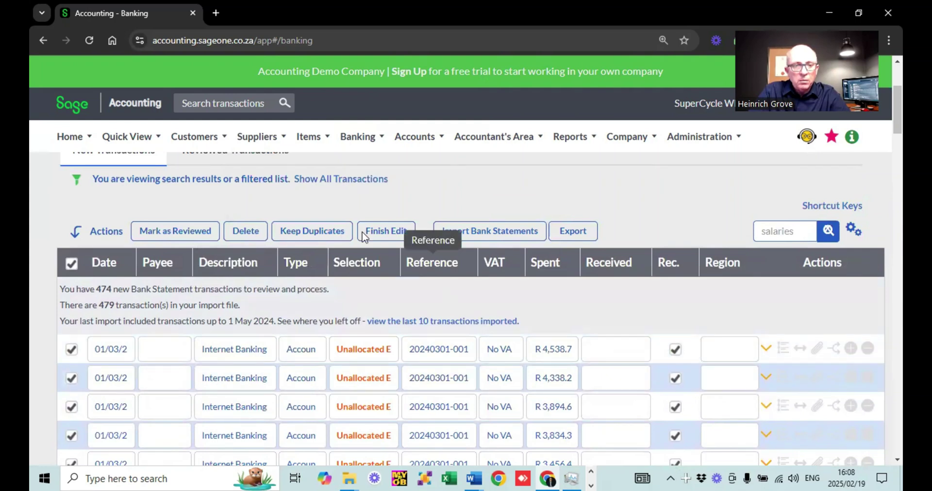
- Restart batch editing, allocate all the selected salaries transactions to "Director salaries" and mark them as reviewed
{"action": "left_click", "coordinate": [391, 236]}
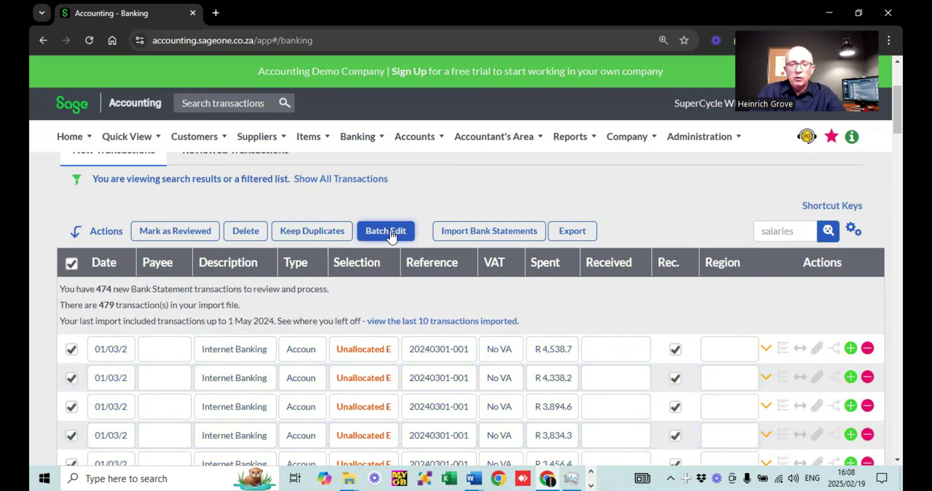
{"action": "left_click", "coordinate": [392, 232]}
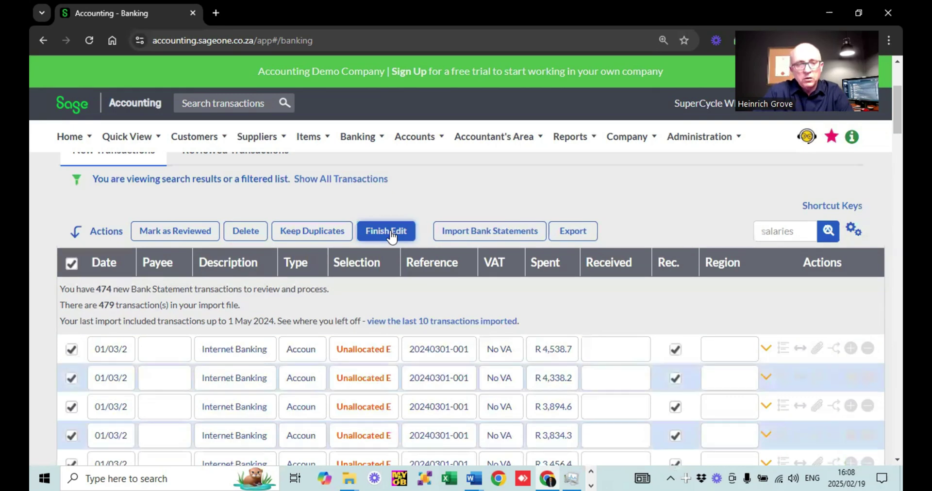
{"action": "left_click", "coordinate": [368, 354]}
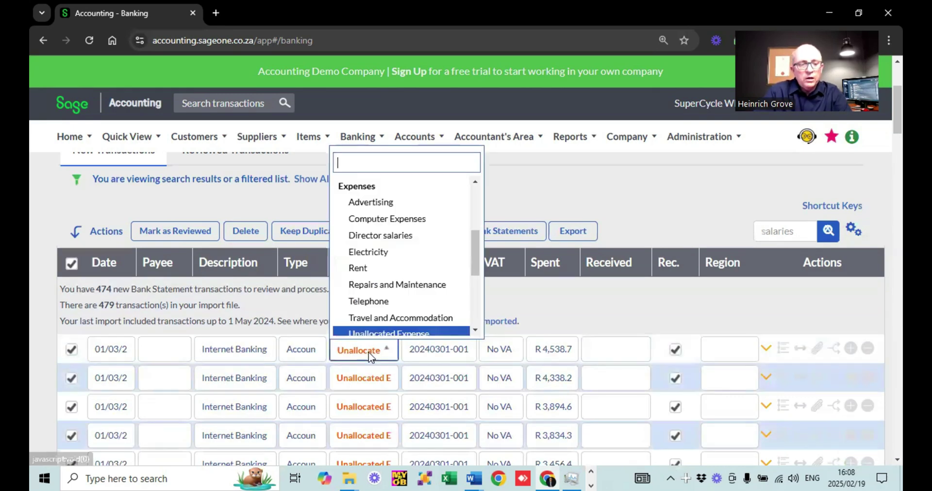
{"action": "type", "text": "di"}
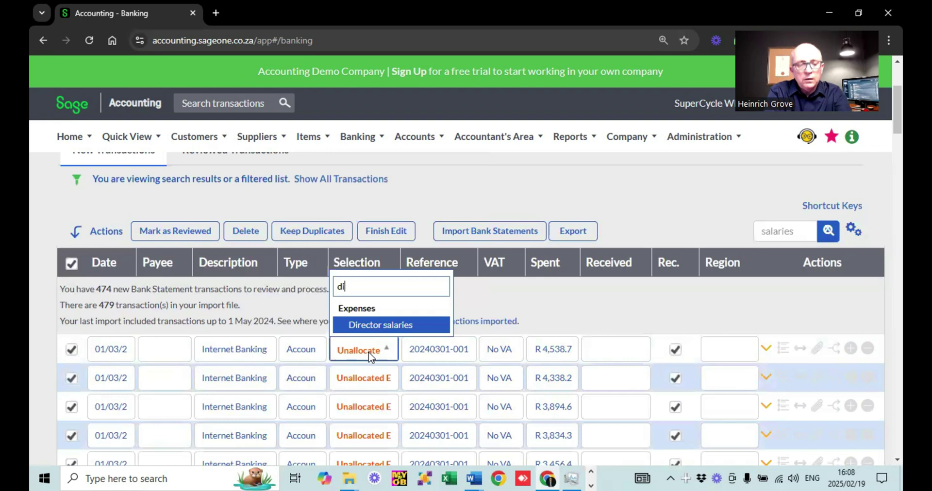
{"action": "left_click", "coordinate": [372, 326]}
{"action": "scroll", "coordinate": [372, 330], "scroll_direction": "down", "scroll_amount": 15}
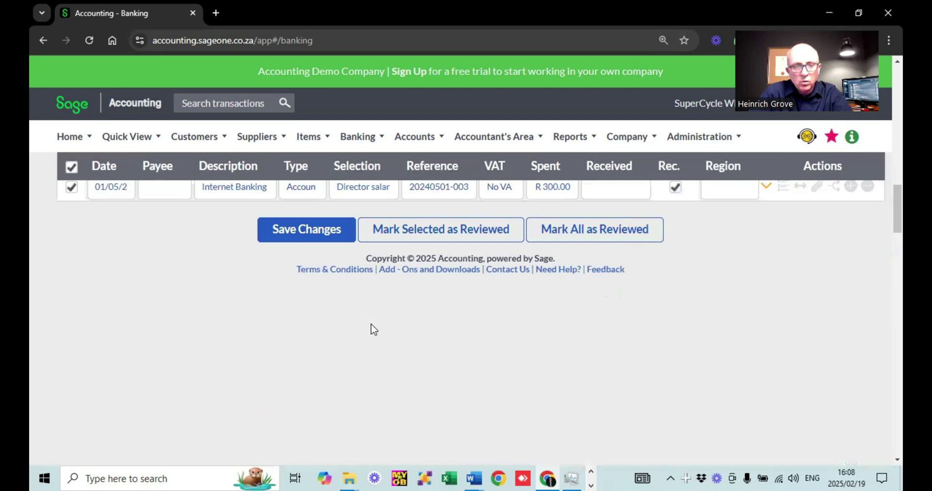
{"action": "left_click", "coordinate": [451, 232]}
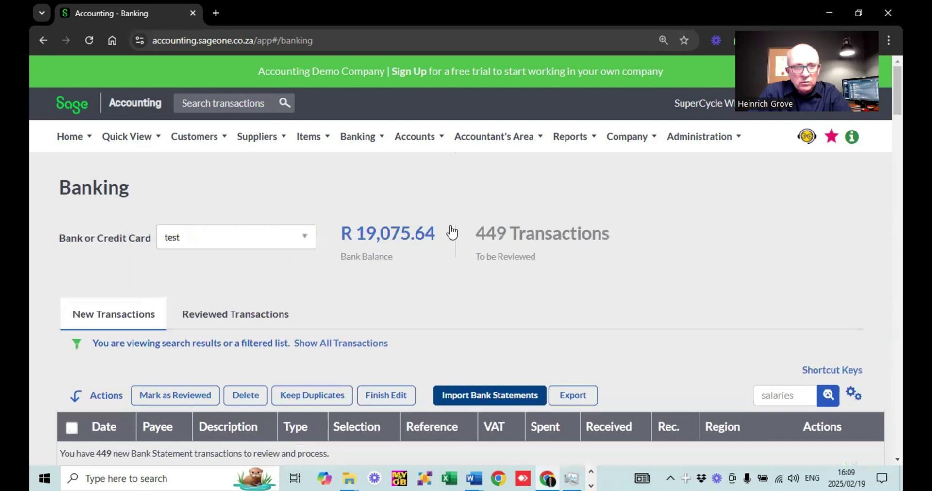
- Clear the "salaries" filter to list all new bank transactions again
{"action": "scroll", "coordinate": [451, 232], "scroll_direction": "down", "scroll_amount": 3}
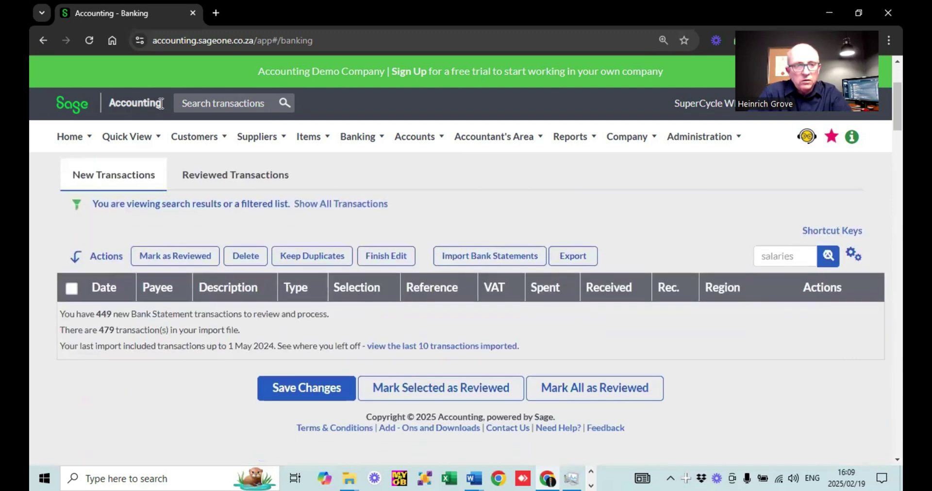
{"action": "left_click", "coordinate": [828, 256]}
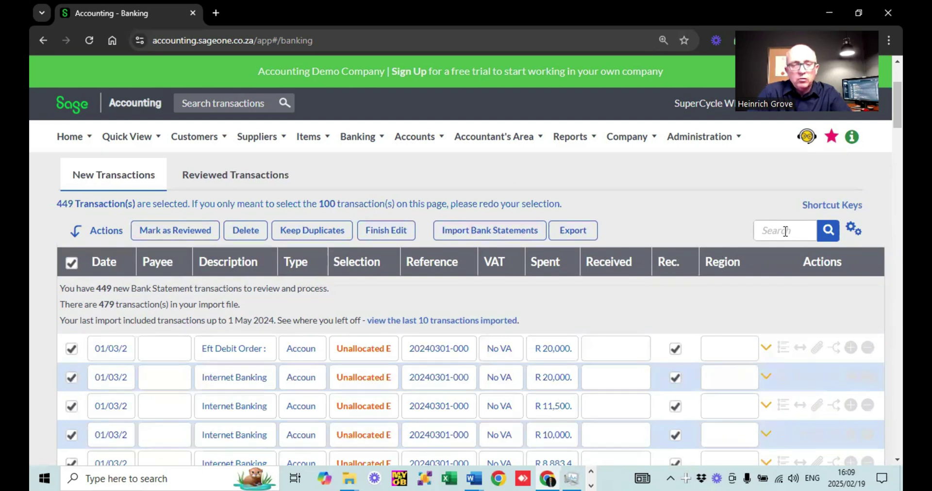
- Try setting the type of all selected transactions to Customer in the batch edit, and switch it back to Account
{"action": "left_click", "coordinate": [306, 349]}
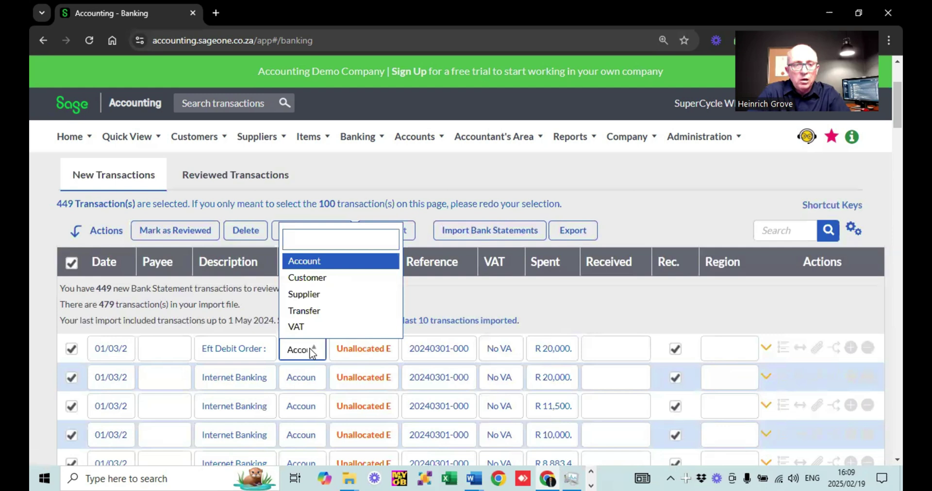
{"action": "left_click", "coordinate": [311, 279]}
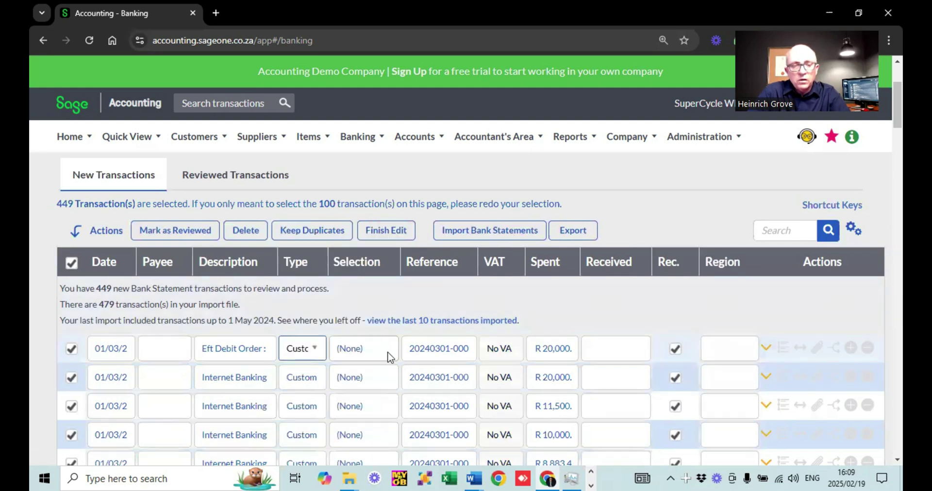
{"action": "scroll", "coordinate": [388, 357], "scroll_direction": "down", "scroll_amount": 5}
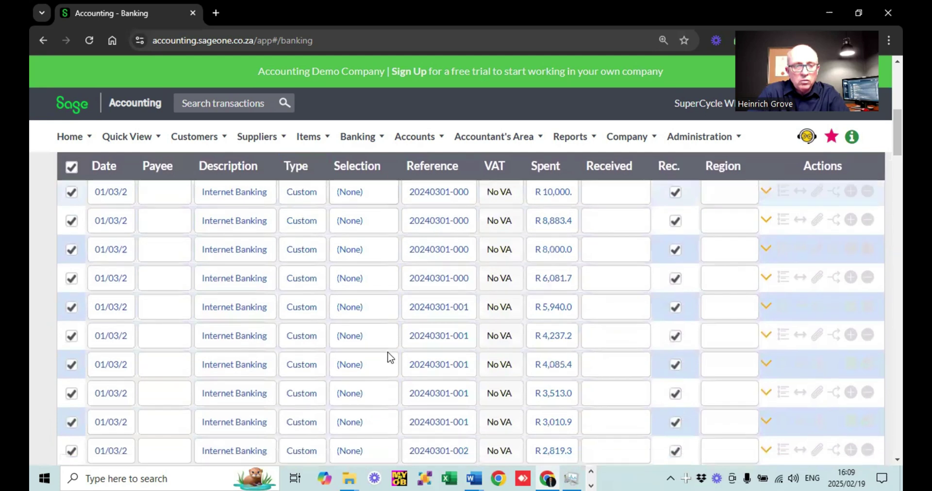
{"action": "scroll", "coordinate": [388, 357], "scroll_direction": "up", "scroll_amount": 5}
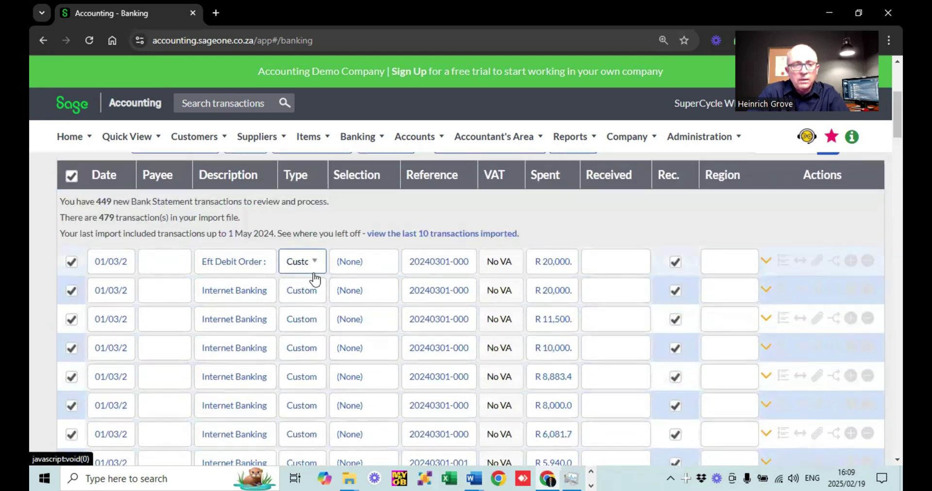
{"action": "left_click", "coordinate": [313, 264]}
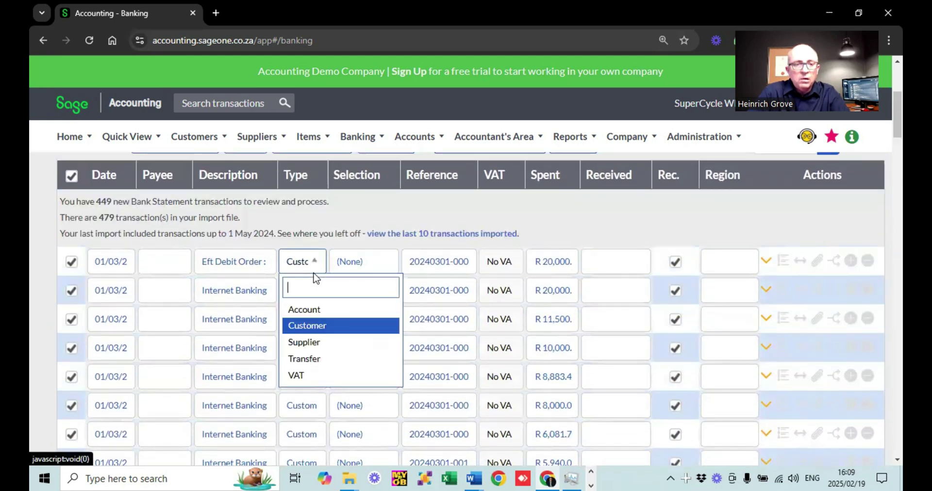
{"action": "left_click", "coordinate": [321, 309]}
- Check the first transaction's full description, finish batch editing and allocate that transaction to Rent
{"action": "left_click", "coordinate": [228, 264]}
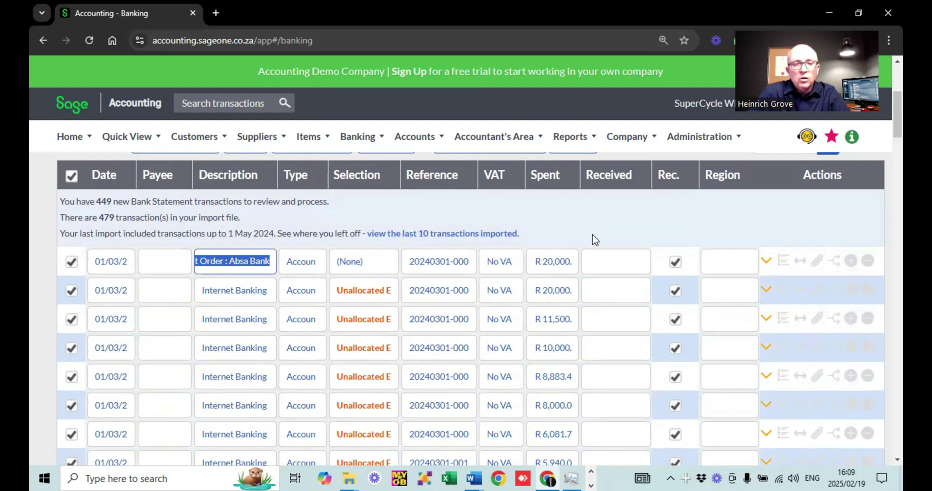
{"action": "scroll", "coordinate": [595, 238], "scroll_direction": "up", "scroll_amount": 2}
{"action": "left_click", "coordinate": [214, 140]}
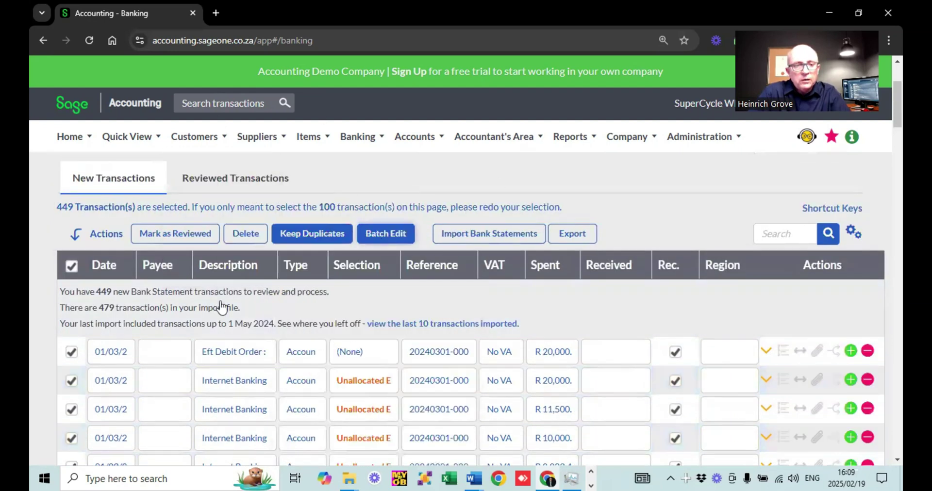
{"action": "left_click", "coordinate": [360, 359]}
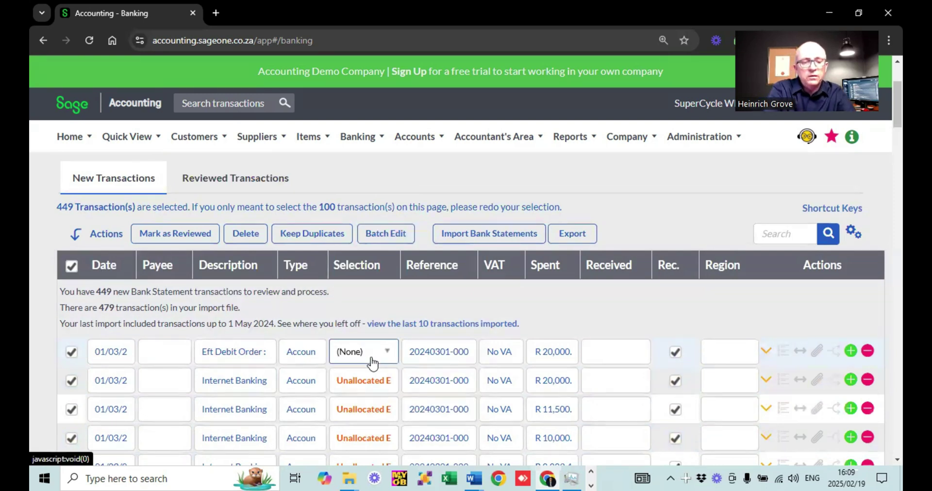
{"action": "left_click", "coordinate": [386, 352]}
{"action": "left_click", "coordinate": [391, 350]}
{"action": "left_click", "coordinate": [391, 350]}
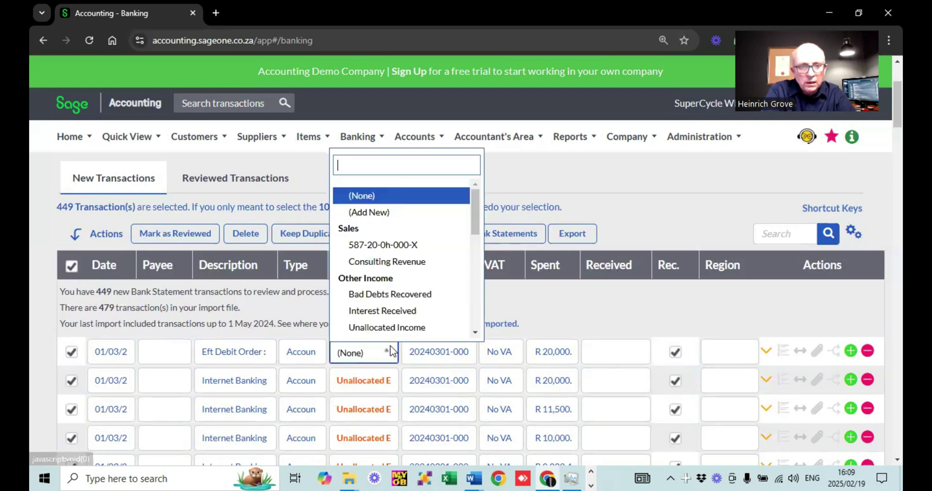
{"action": "scroll", "coordinate": [387, 233], "scroll_direction": "down", "scroll_amount": 3}
{"action": "scroll", "coordinate": [385, 233], "scroll_direction": "down", "scroll_amount": 1}
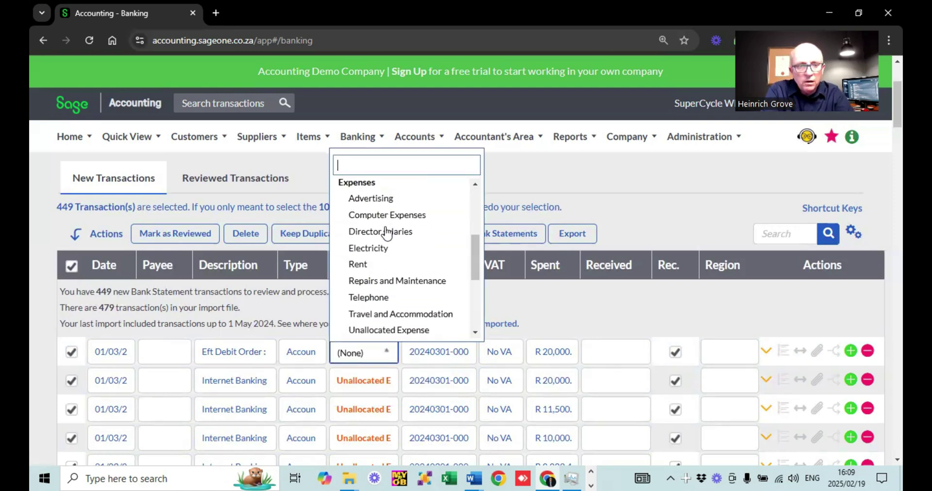
{"action": "left_click", "coordinate": [342, 265]}
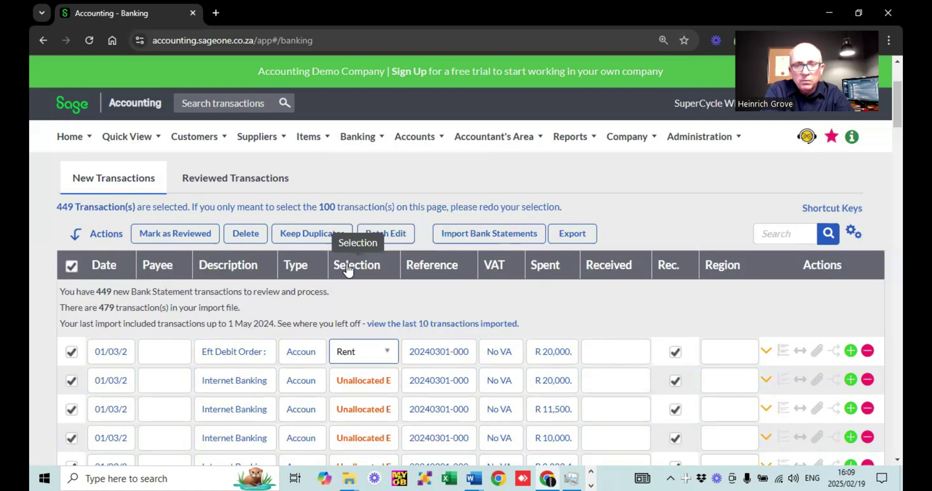
- Save a bank statement mapping rule from the Rent transaction for the description "Eft Debit Order : Absa Bank"
{"action": "left_click", "coordinate": [782, 351]}
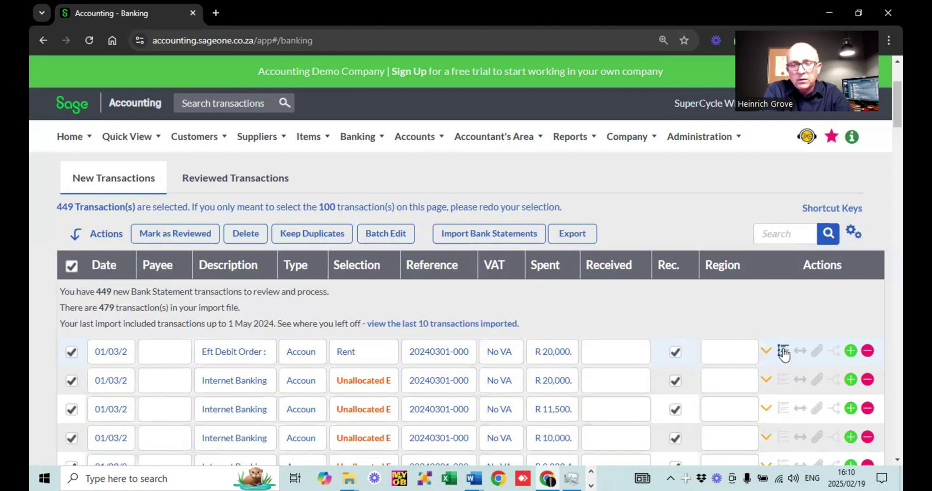
{"action": "left_click", "coordinate": [783, 352]}
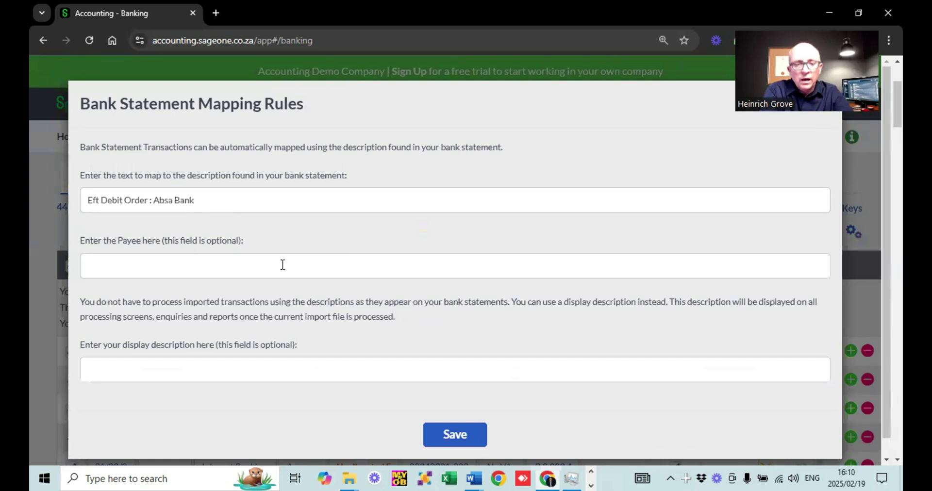
{"action": "left_click", "coordinate": [441, 427]}
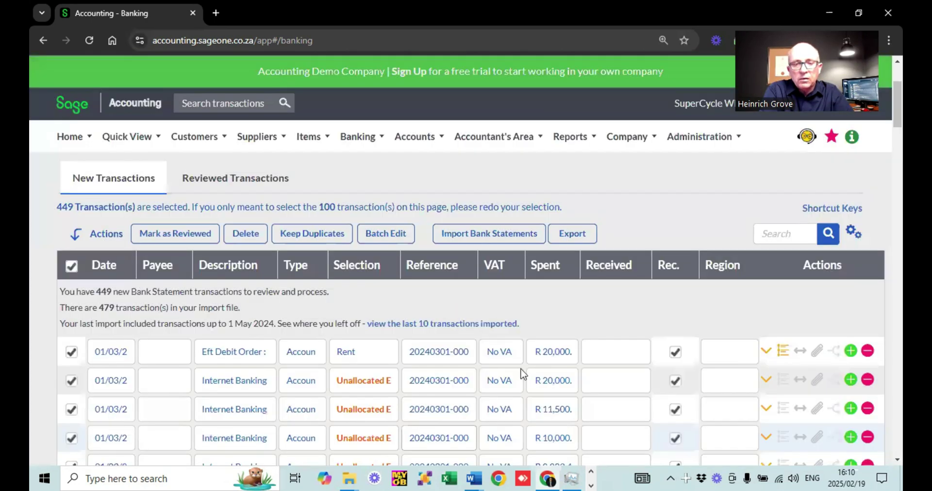
- Filter the new transactions by "rent" and mark the matching transaction as reviewed
{"action": "left_click", "coordinate": [783, 236]}
{"action": "type", "text": "ren"}
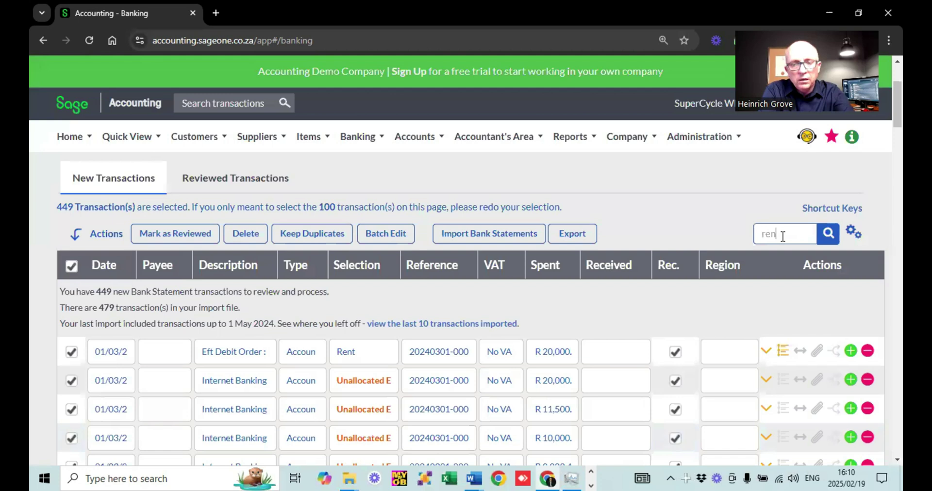
{"action": "type", "text": "t"}
{"action": "key", "text": "Return"}
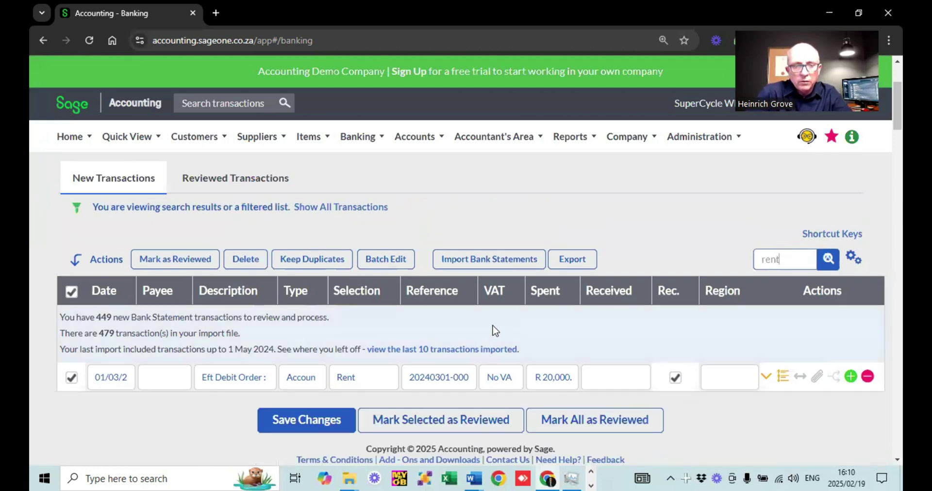
{"action": "left_click", "coordinate": [172, 257]}
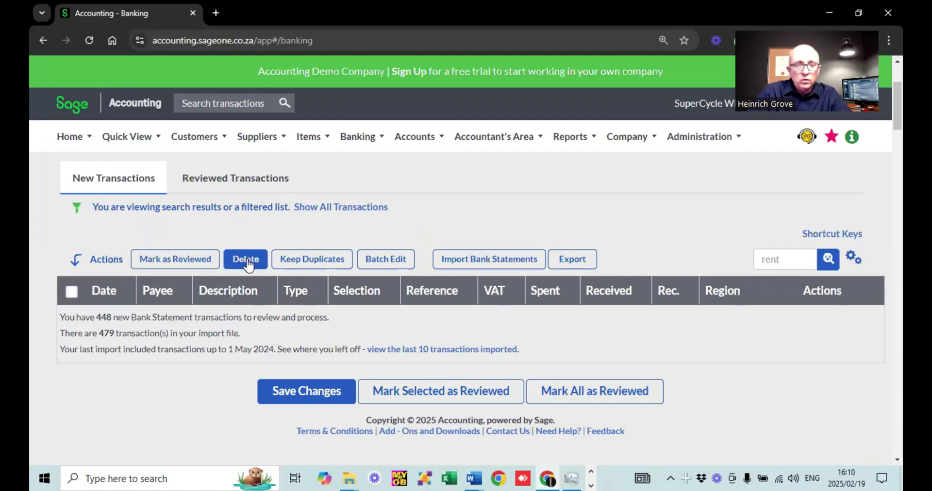
- Replace the transaction filter with "payment received" and look through the matching transactions
{"action": "left_click", "coordinate": [789, 263]}
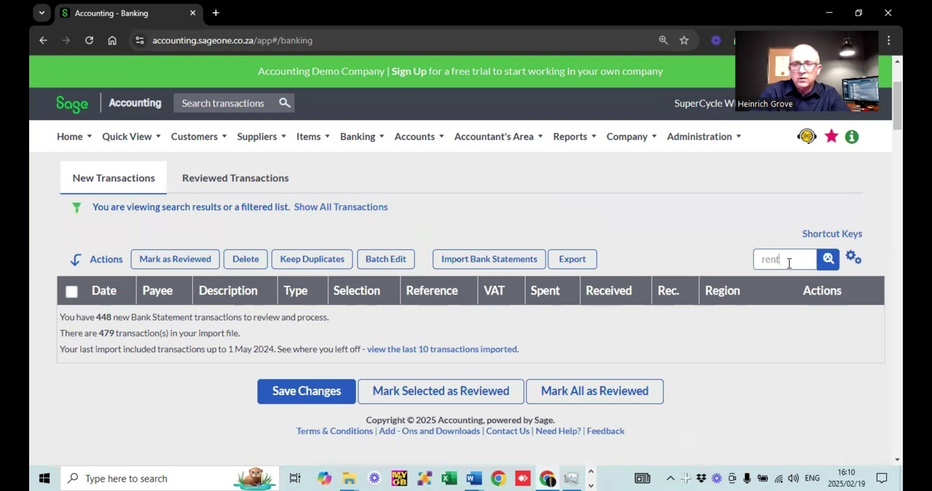
{"action": "key", "text": "BackSpace"}
{"action": "key", "text": "BackSpace"}
{"action": "key", "text": "BackSpace"}
{"action": "type", "text": "pay"}
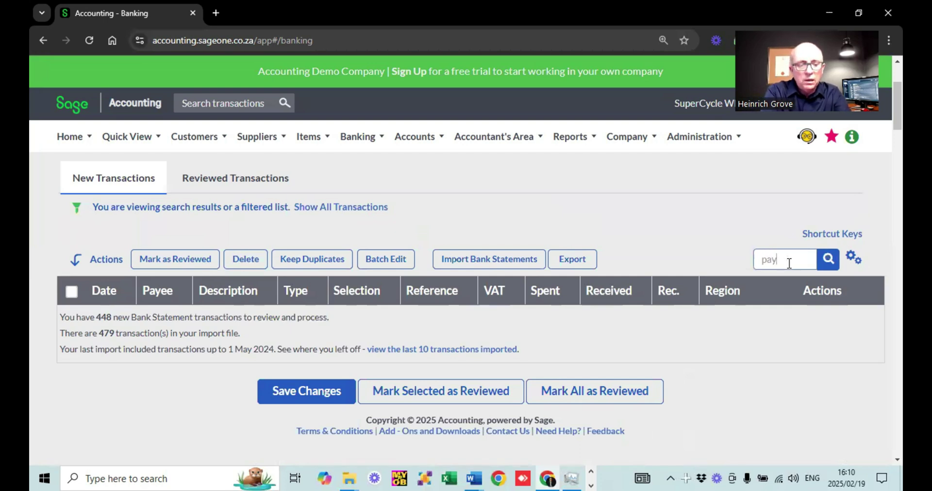
{"action": "type", "text": "ment received"}
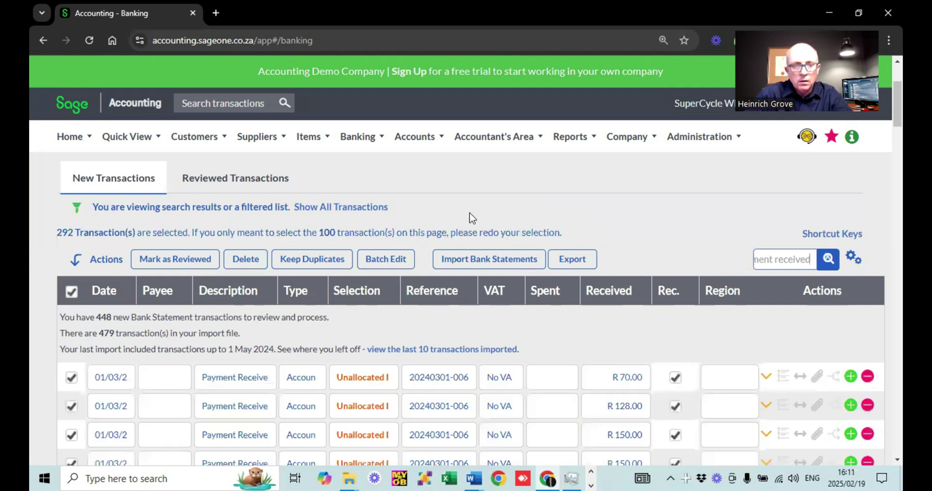
{"action": "scroll", "coordinate": [470, 217], "scroll_direction": "down", "scroll_amount": 12}
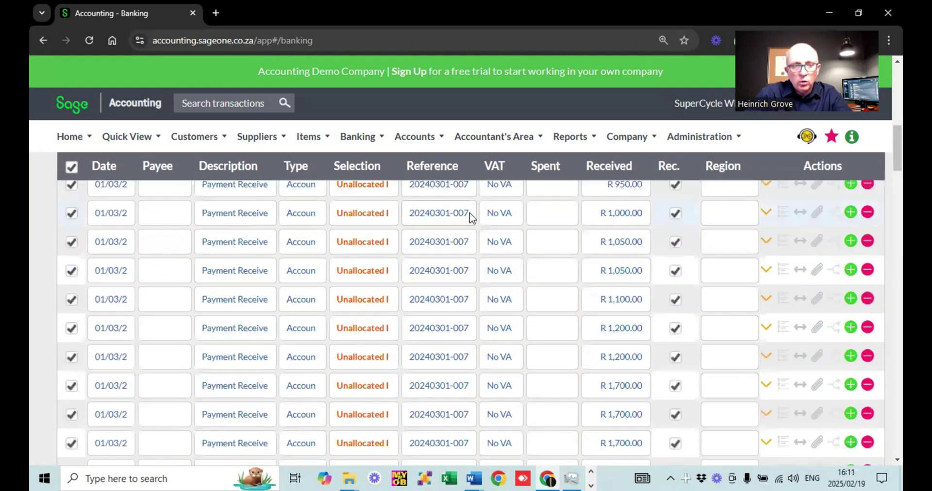
{"action": "scroll", "coordinate": [470, 218], "scroll_direction": "up", "scroll_amount": 12}
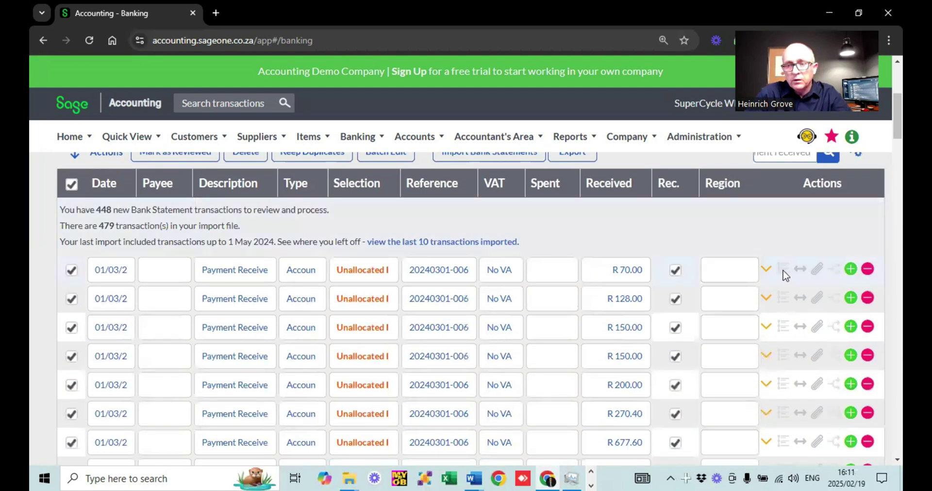
- Allocate the first payment to Consulting Revenue and save a mapping rule for the description "Payment Received:"
{"action": "left_click", "coordinate": [390, 270]}
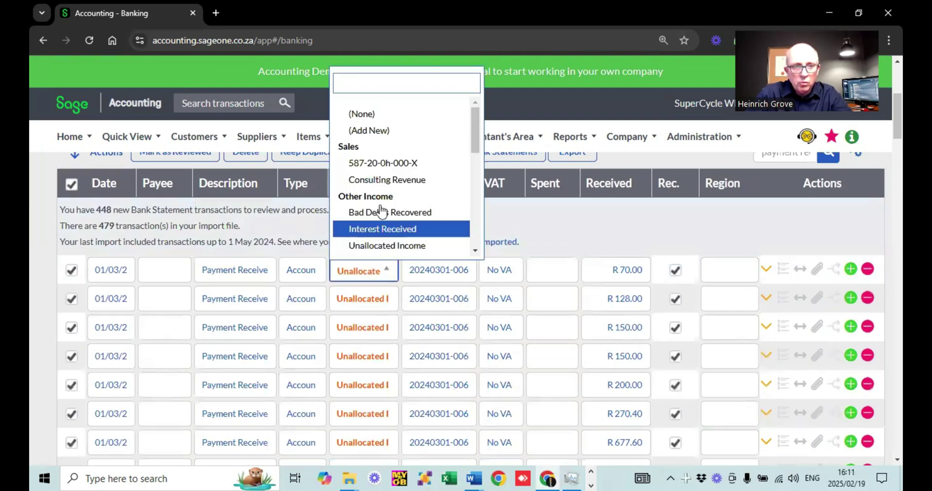
{"action": "left_click", "coordinate": [375, 181]}
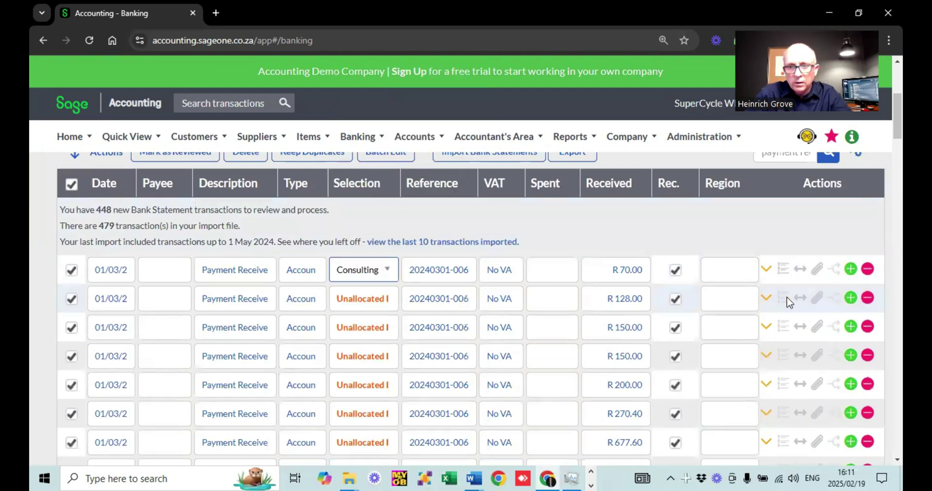
{"action": "left_click", "coordinate": [783, 273]}
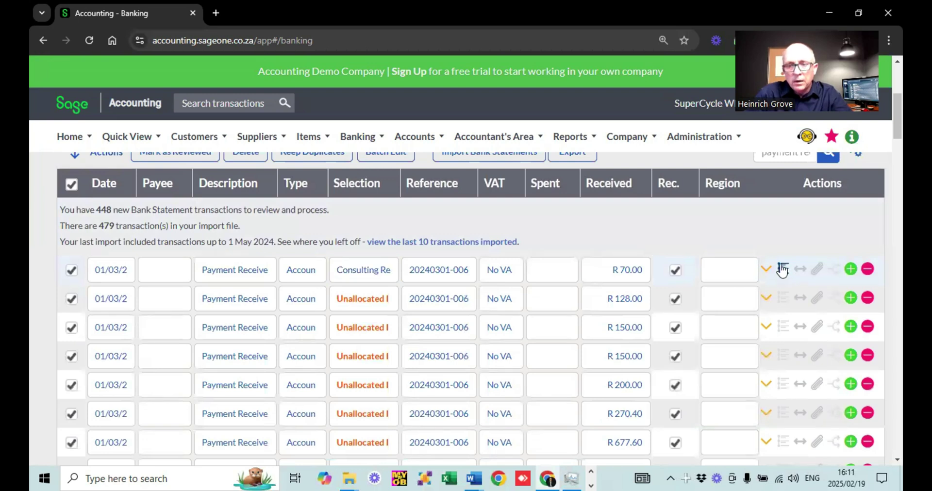
{"action": "left_click", "coordinate": [782, 268]}
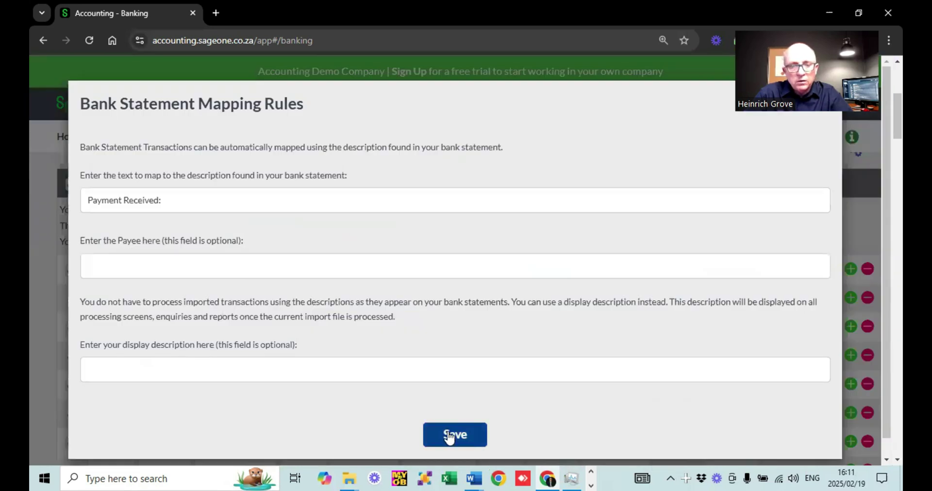
{"action": "left_click", "coordinate": [448, 433]}
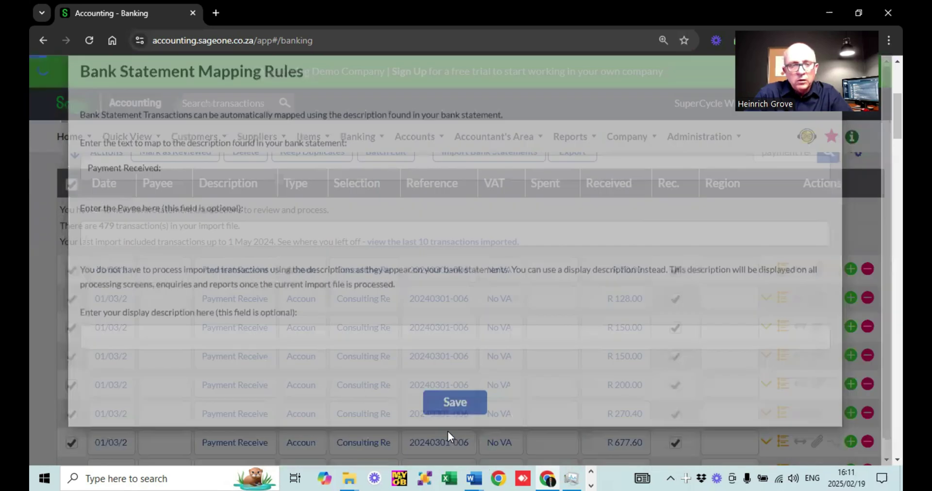
- Check the allocations of the filtered payments and mark all the selected ones as reviewed
{"action": "scroll", "coordinate": [447, 431], "scroll_direction": "down", "scroll_amount": 10}
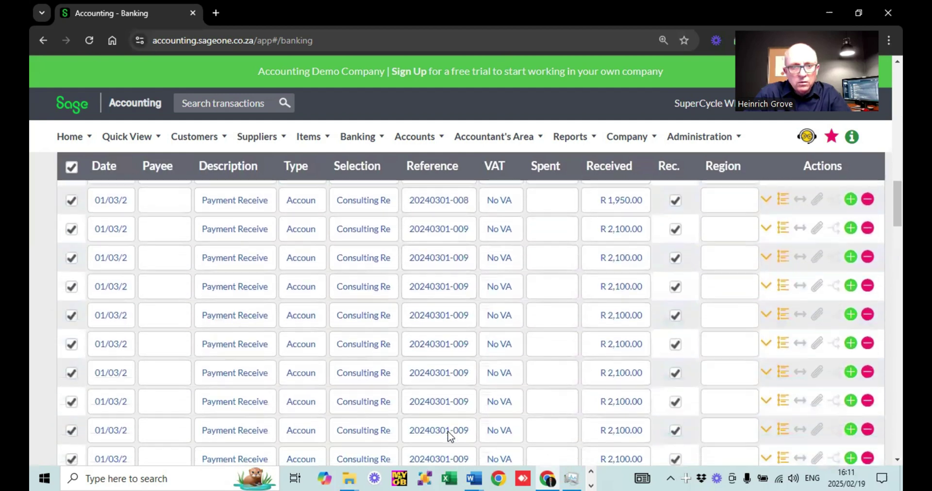
{"action": "scroll", "coordinate": [447, 436], "scroll_direction": "down", "scroll_amount": 1}
{"action": "scroll", "coordinate": [449, 432], "scroll_direction": "up", "scroll_amount": 15}
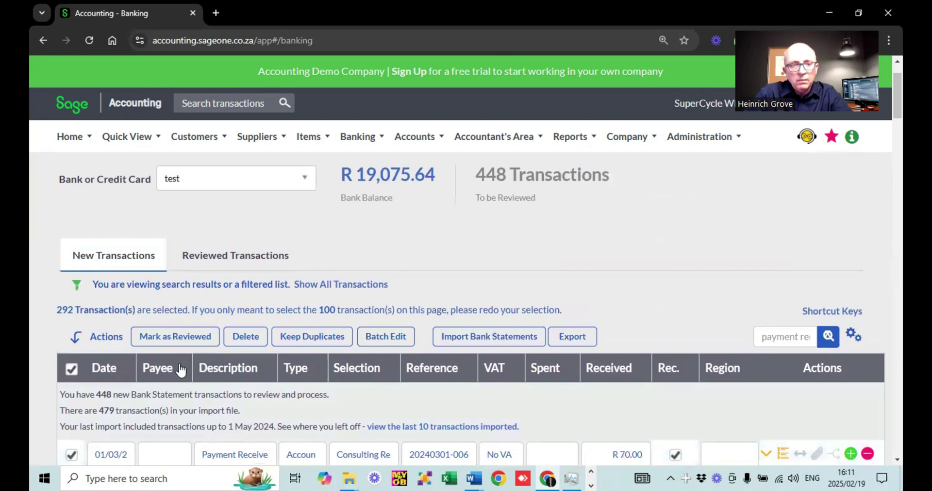
{"action": "left_click", "coordinate": [170, 342]}
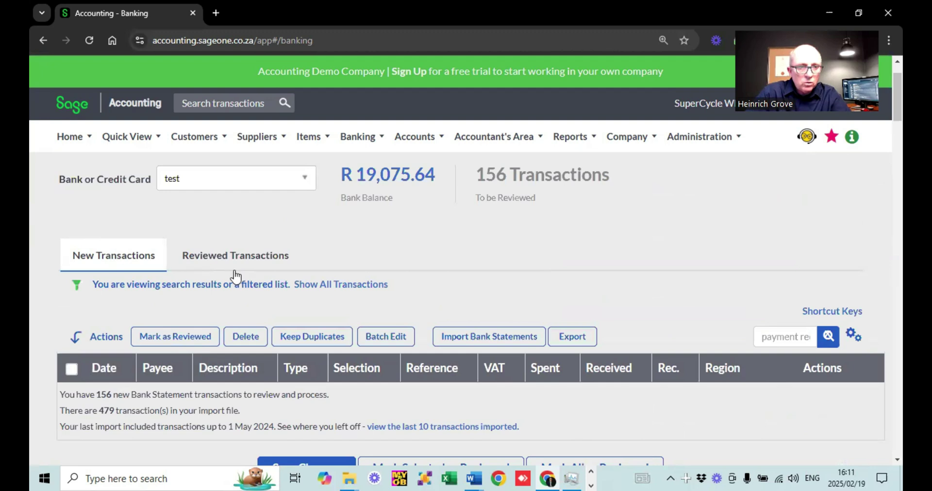
- Clear the "payment received" filter and view the full description of the first remaining transaction
{"action": "left_click", "coordinate": [313, 284]}
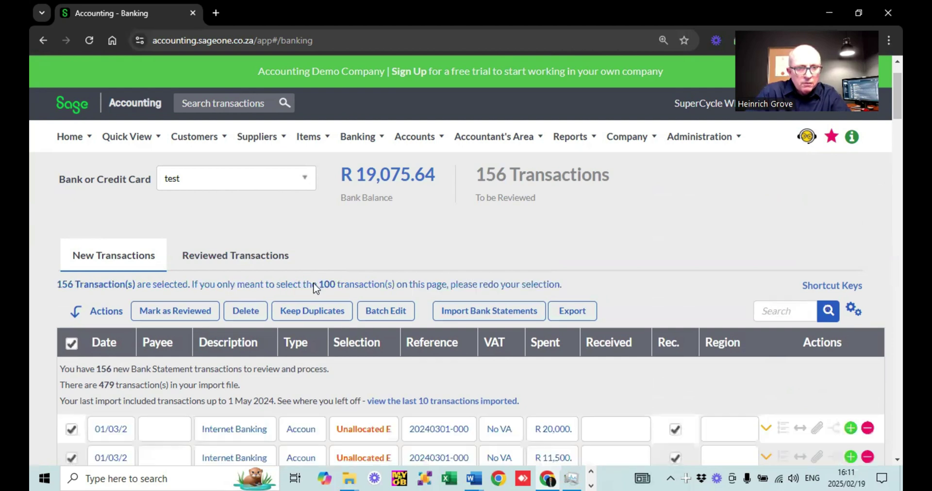
{"action": "scroll", "coordinate": [313, 282], "scroll_direction": "down", "scroll_amount": 3}
{"action": "scroll", "coordinate": [313, 282], "scroll_direction": "down", "scroll_amount": 1}
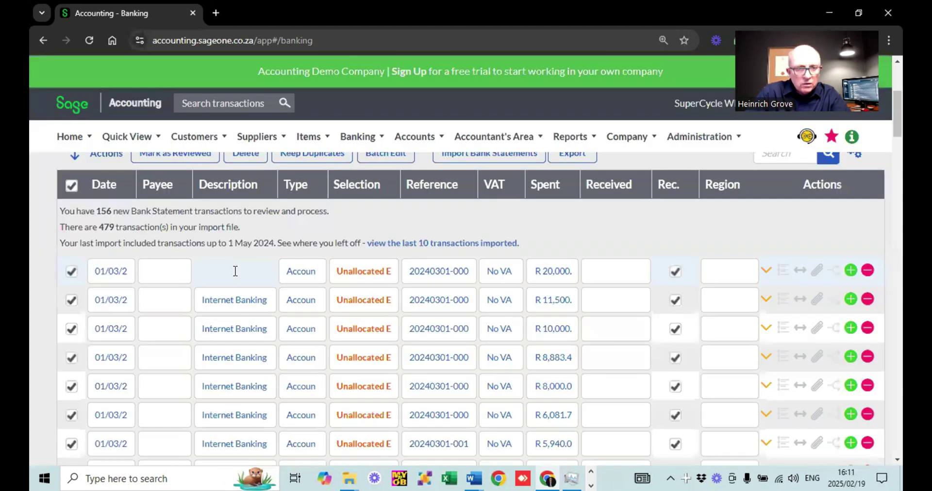
{"action": "left_click", "coordinate": [235, 270]}
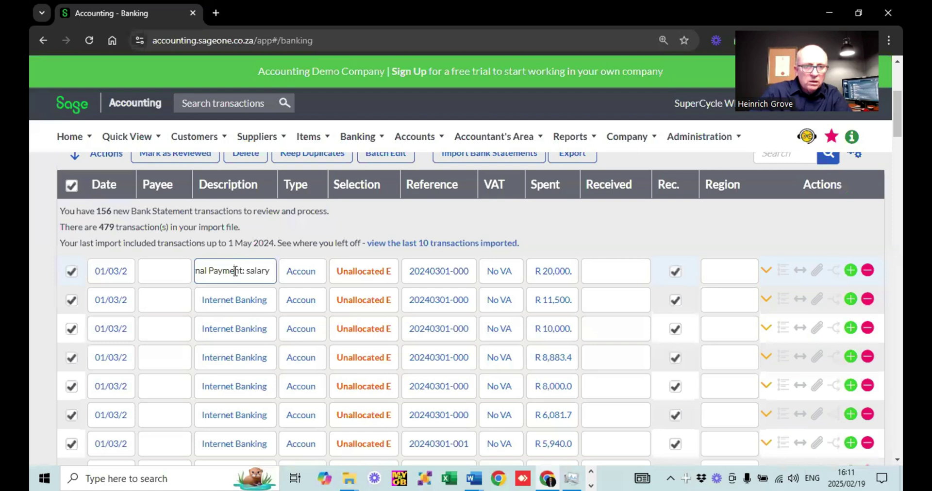
- Filter the remaining bank transactions by "salary"
{"action": "scroll", "coordinate": [766, 295], "scroll_direction": "up", "scroll_amount": 2}
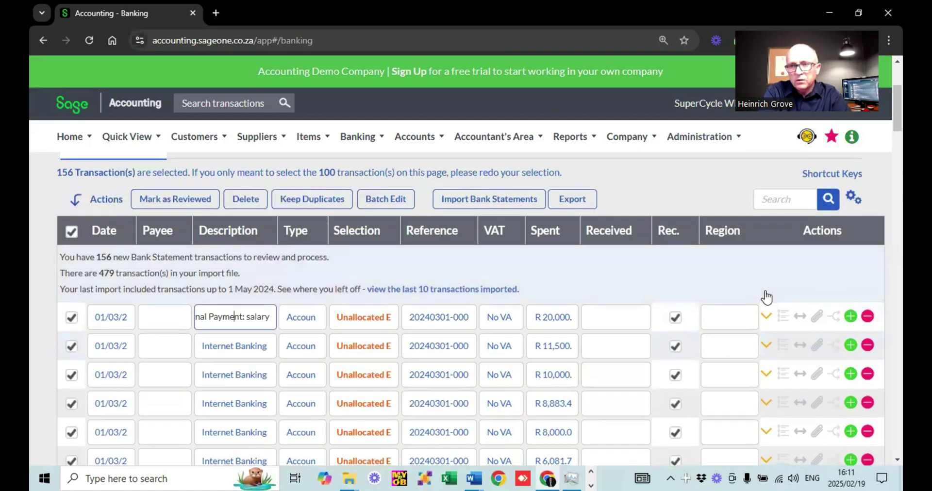
{"action": "left_click", "coordinate": [799, 198]}
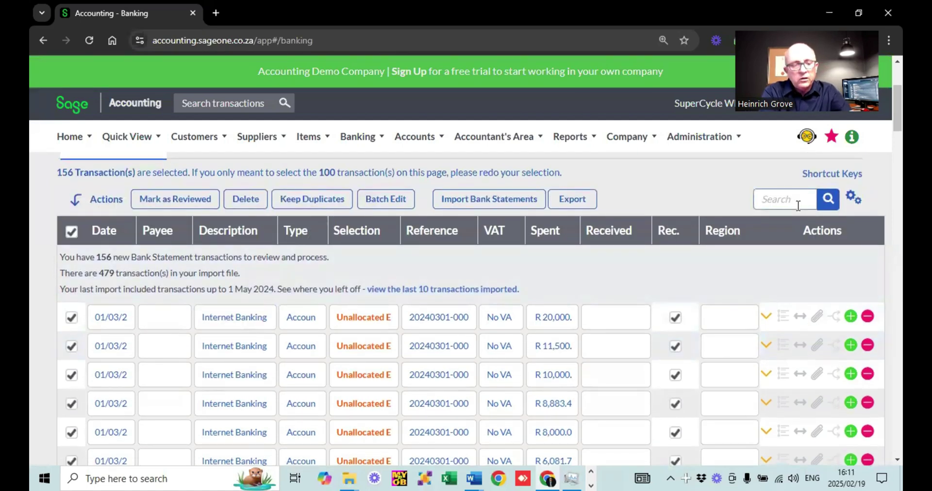
{"action": "type", "text": "salary"}
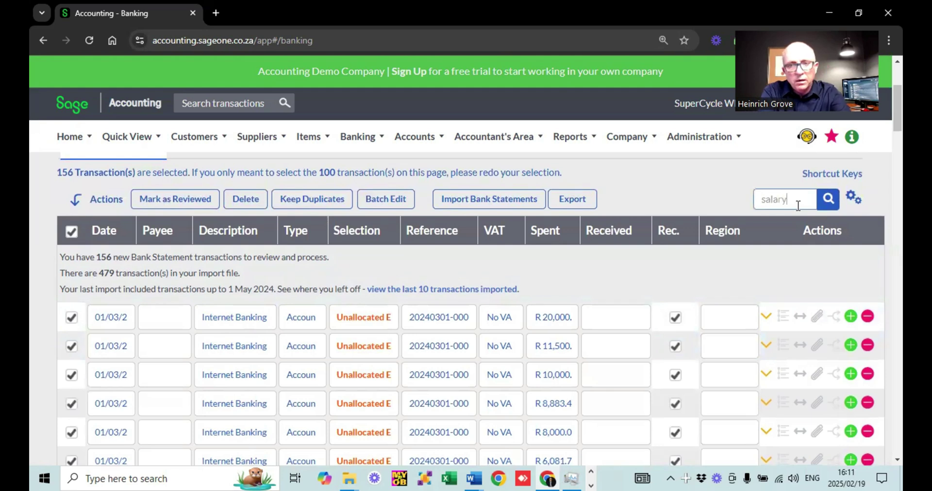
{"action": "key", "text": "Return"}
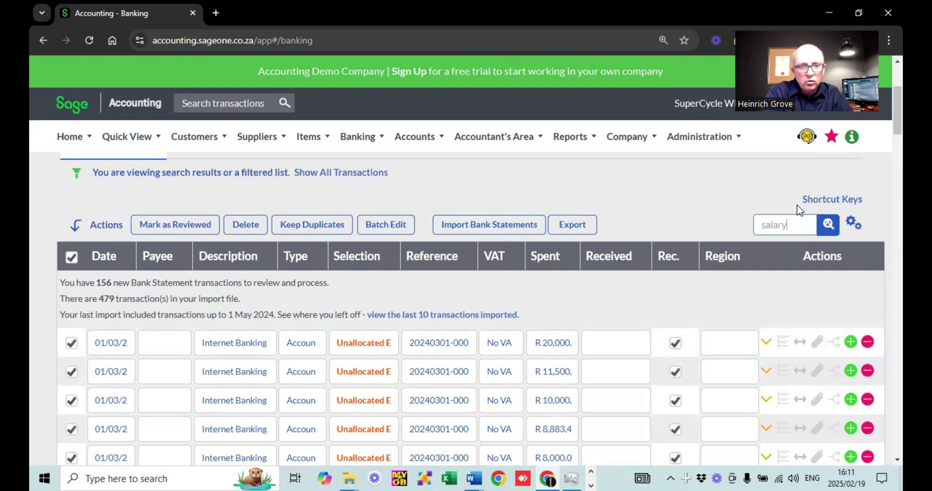
- Batch edit the selected salary payments to allocate them to Director salaries and mark them as reviewed
{"action": "left_click", "coordinate": [372, 226]}
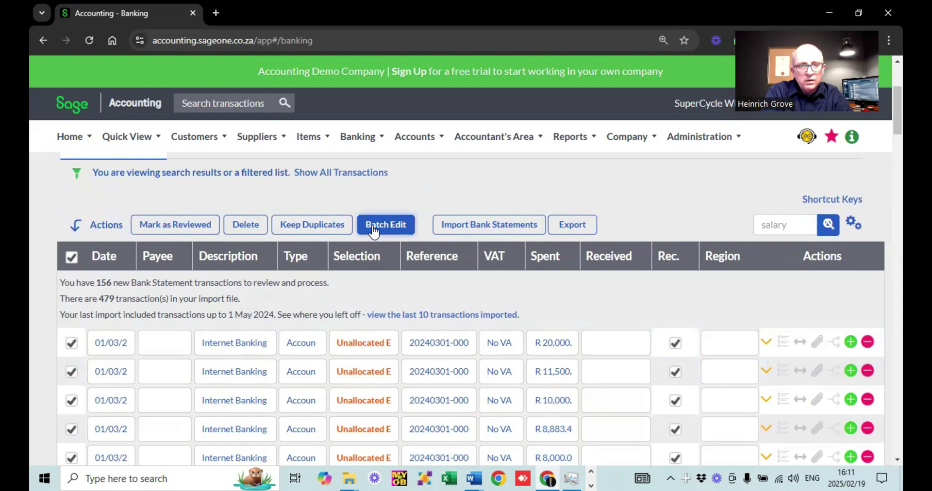
{"action": "left_click", "coordinate": [388, 348]}
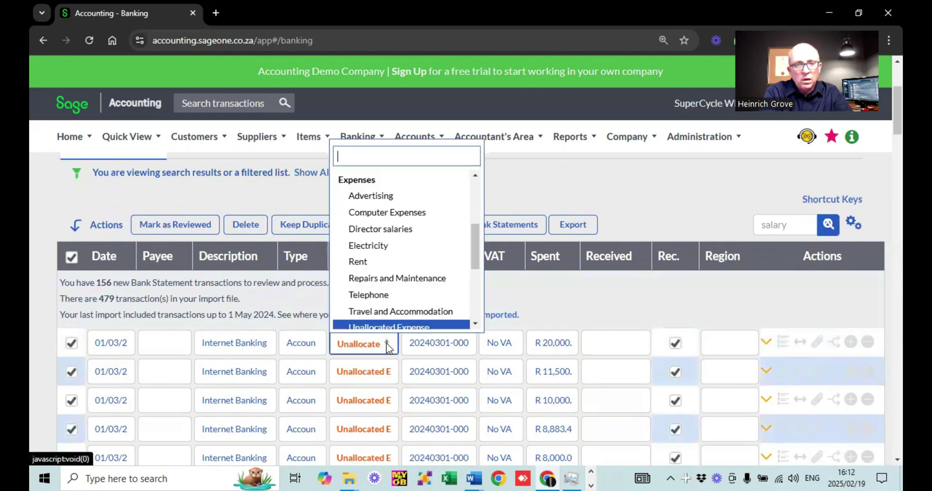
{"action": "type", "text": "dire"}
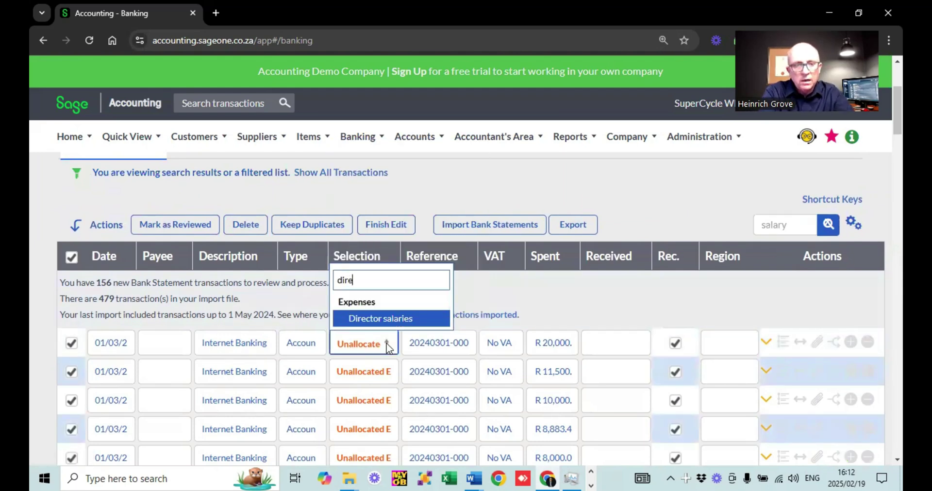
{"action": "left_click", "coordinate": [386, 318]}
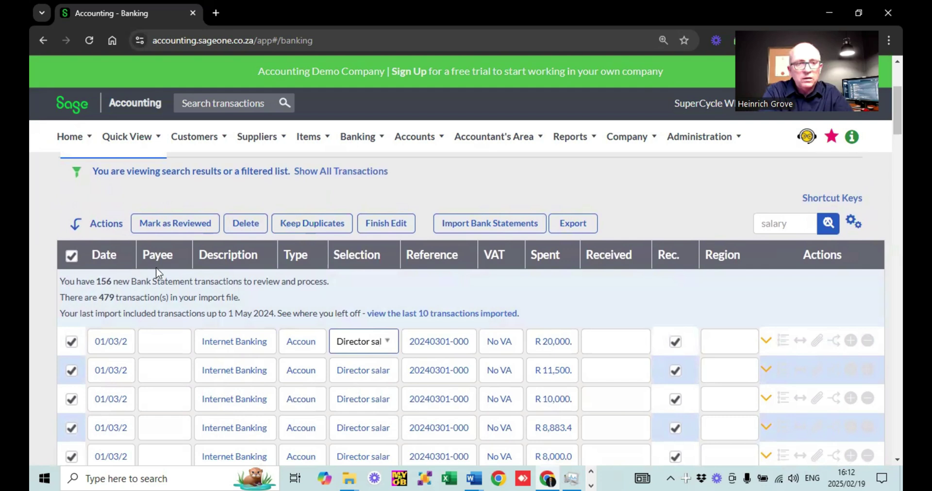
{"action": "left_click", "coordinate": [177, 228]}
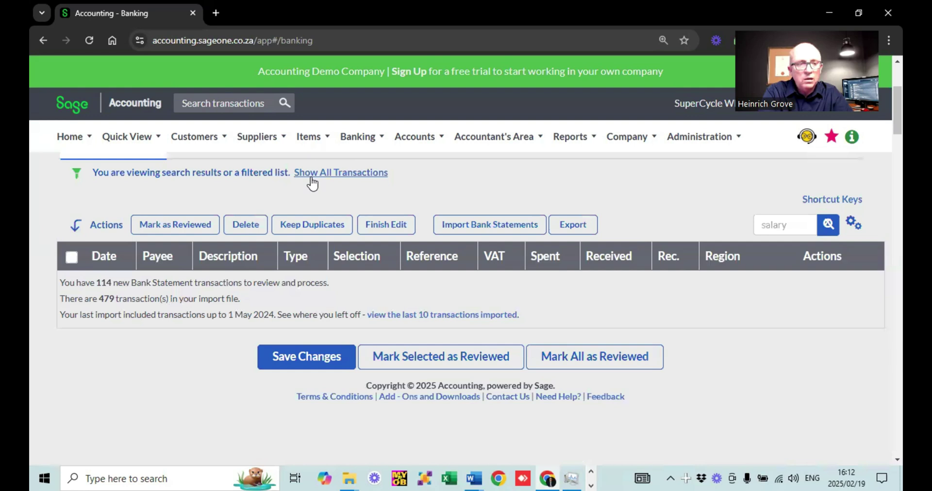
- Show all remaining transactions, select them all and view the full description of the first one
{"action": "left_click", "coordinate": [95, 281]}
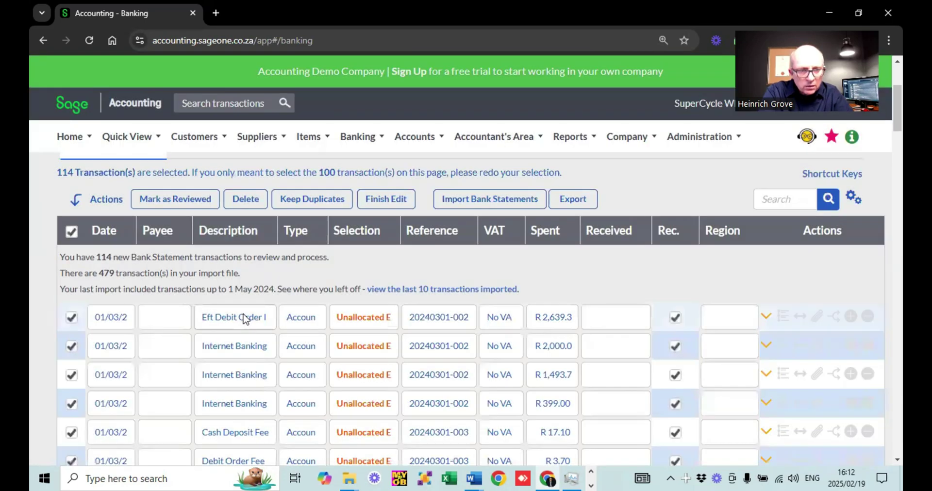
{"action": "left_click", "coordinate": [243, 315]}
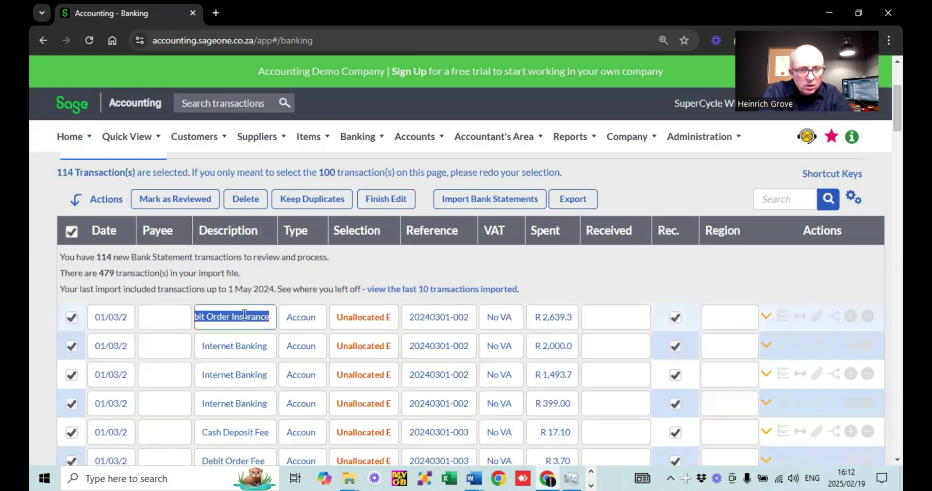
{"action": "left_click", "coordinate": [782, 198]}
{"action": "type", "text": "insura"}
{"action": "type", "text": "ce"}
{"action": "key", "text": "Return"}
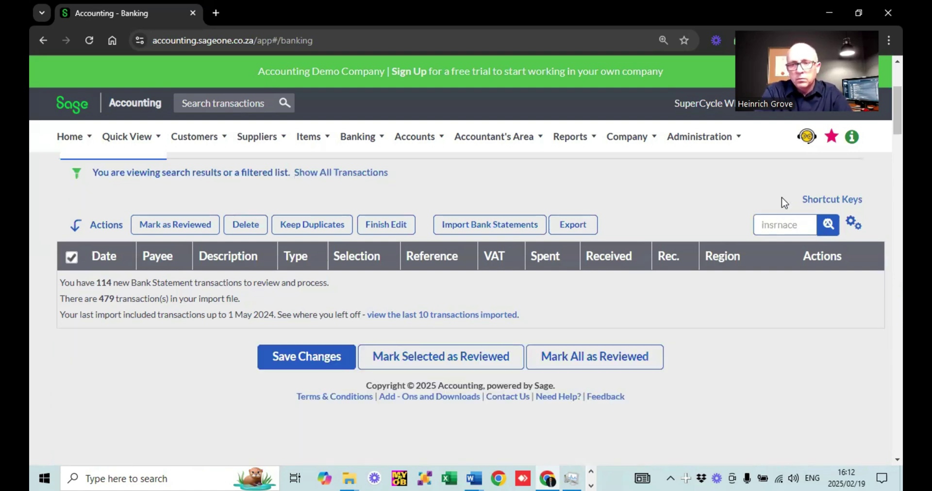
{"action": "key", "text": "BackSpace"}
{"action": "key", "text": "BackSpace"}
{"action": "key", "text": "BackSpace"}
{"action": "key", "text": "BackSpace"}
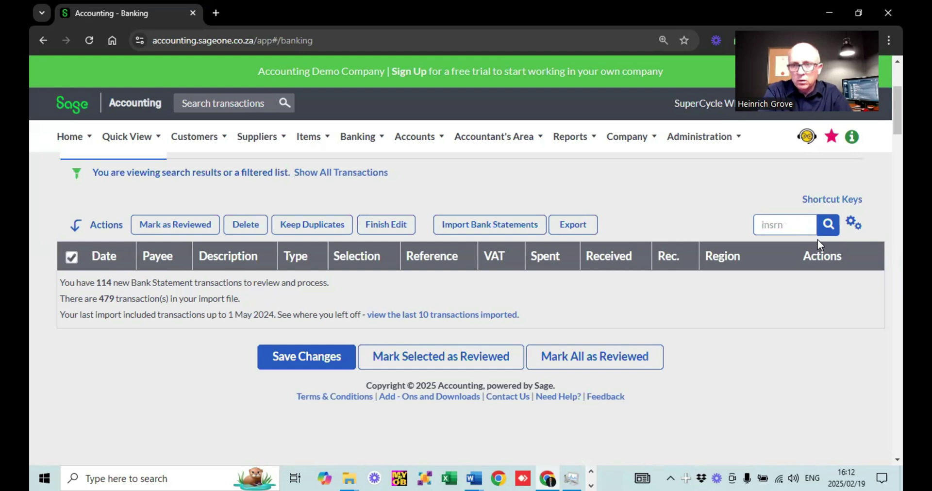
{"action": "type", "text": "uranc"}
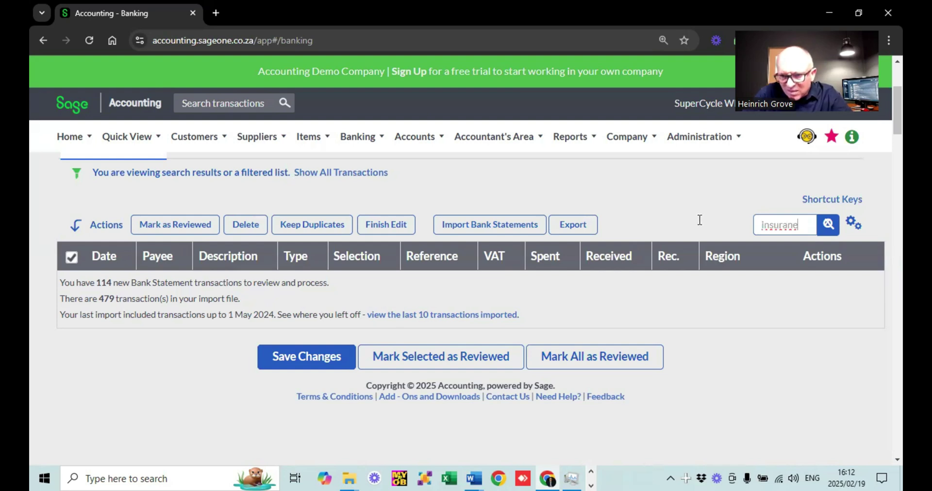
- Clear the mistyped search and filter the transactions by "insurance"
{"action": "key", "text": "ctrl+a"}
{"action": "key", "text": "BackSpace"}
{"action": "key", "text": "Return"}
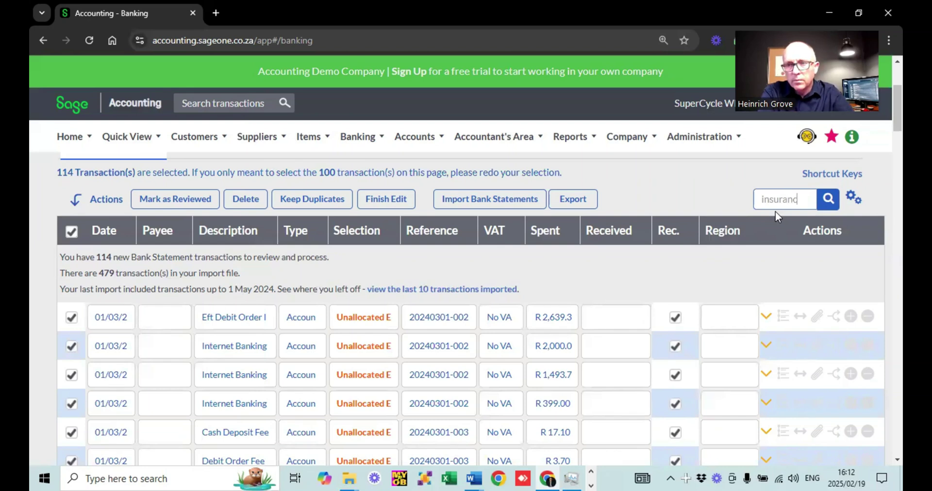
{"action": "left_click", "coordinate": [828, 200]}
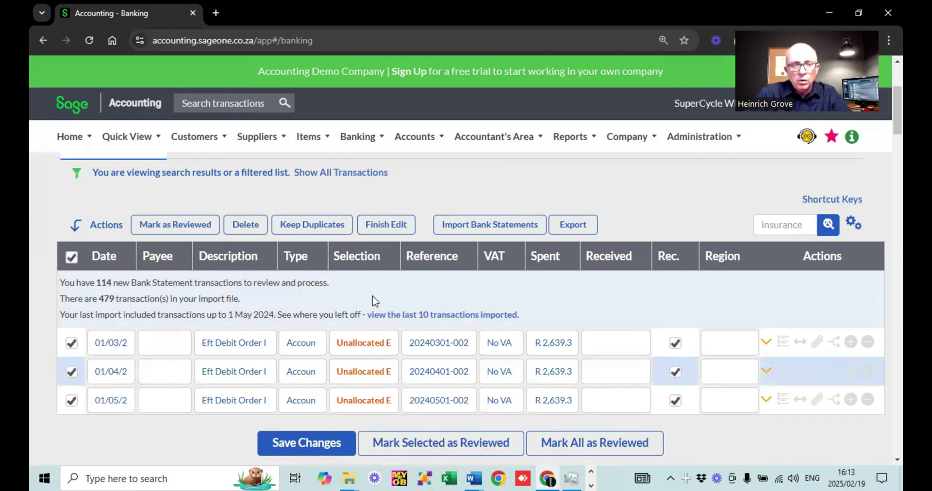
- Batch allocate the filtered insurance debit orders to the Telephone expense account
{"action": "left_click", "coordinate": [382, 343]}
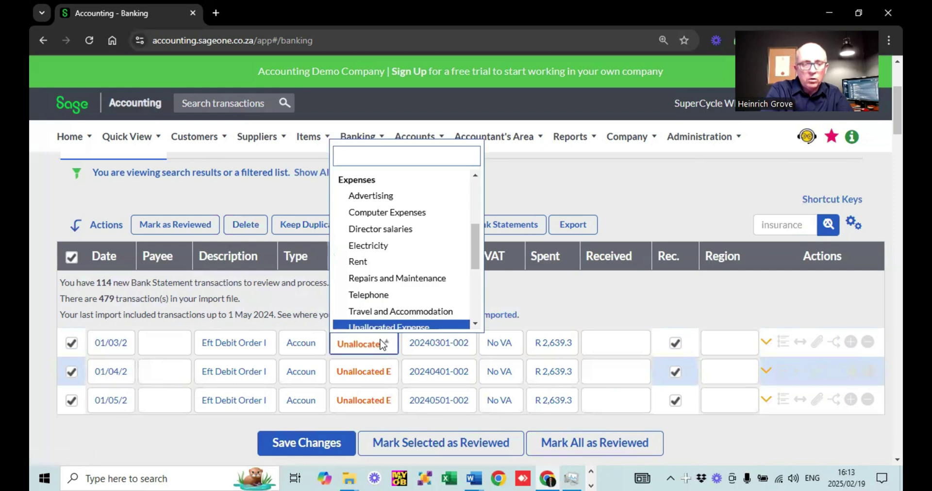
{"action": "type", "text": "in"}
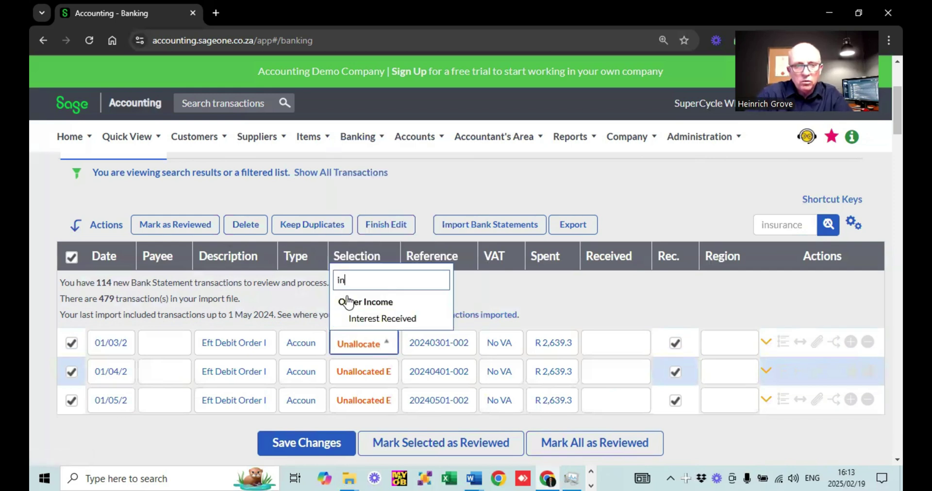
{"action": "key", "text": "BackSpace"}
{"action": "key", "text": "BackSpace"}
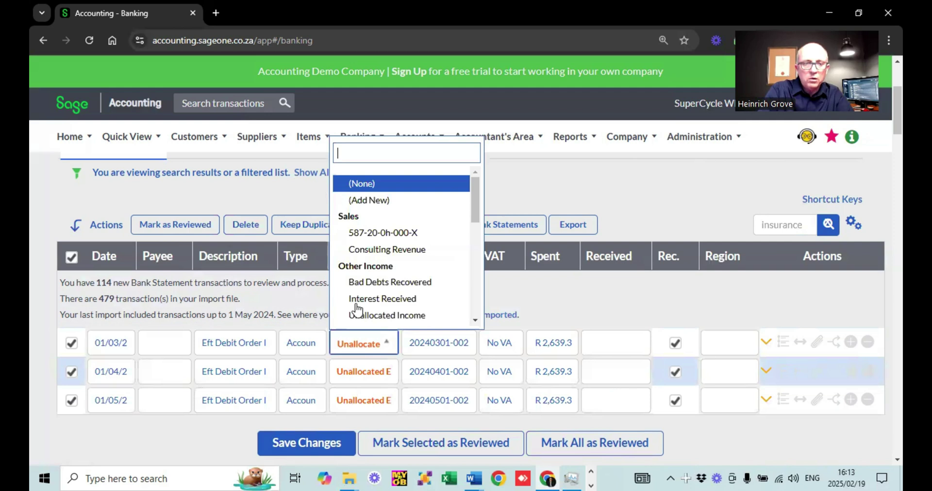
{"action": "scroll", "coordinate": [392, 290], "scroll_direction": "down", "scroll_amount": 5}
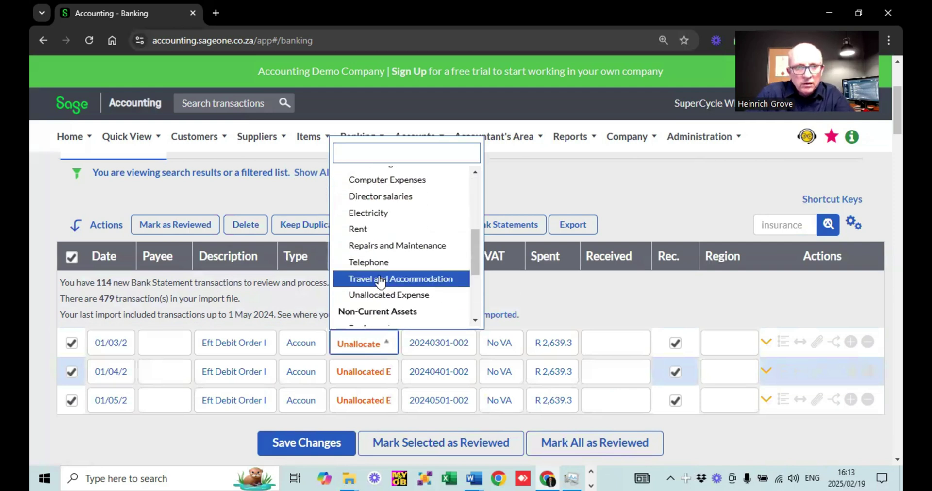
{"action": "left_click", "coordinate": [369, 263]}
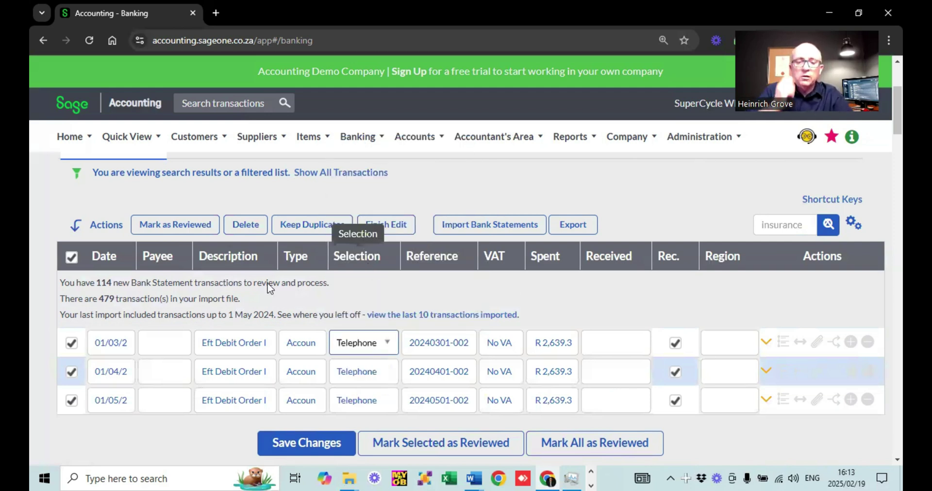
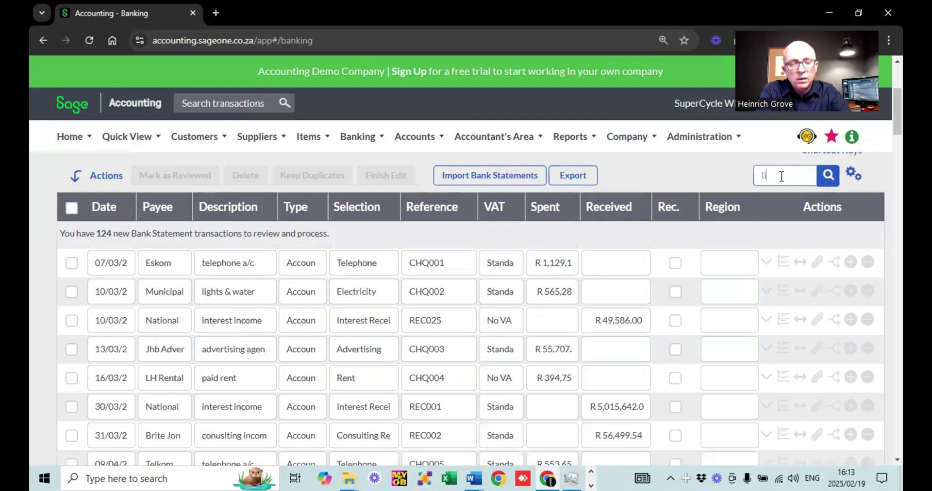
- Filter the transactions by "lights" and look through the matching entries
{"action": "type", "text": "s"}
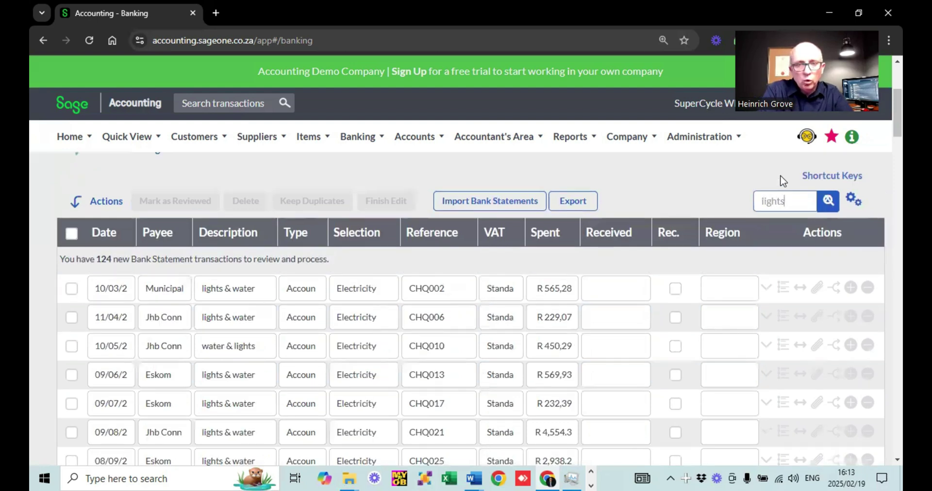
{"action": "scroll", "coordinate": [444, 317], "scroll_direction": "down", "scroll_amount": 6}
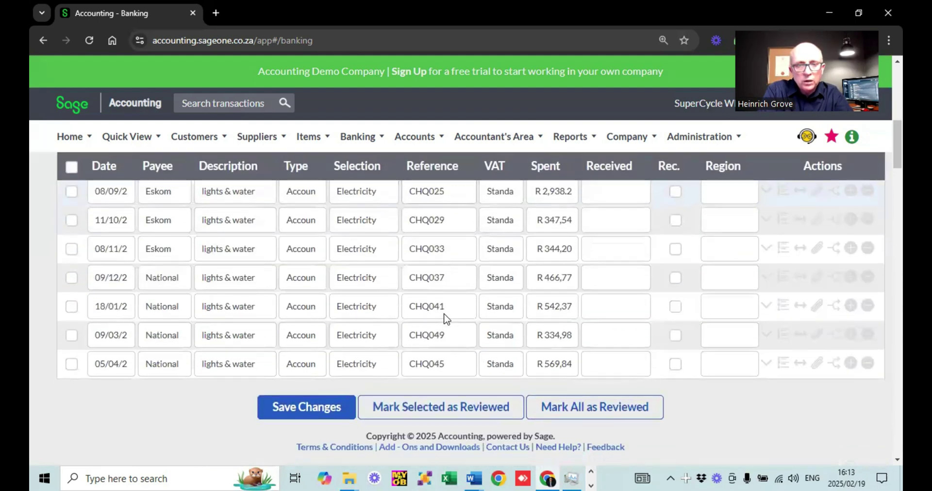
{"action": "scroll", "coordinate": [444, 318], "scroll_direction": "up", "scroll_amount": 4}
{"action": "scroll", "coordinate": [443, 317], "scroll_direction": "up", "scroll_amount": 3}
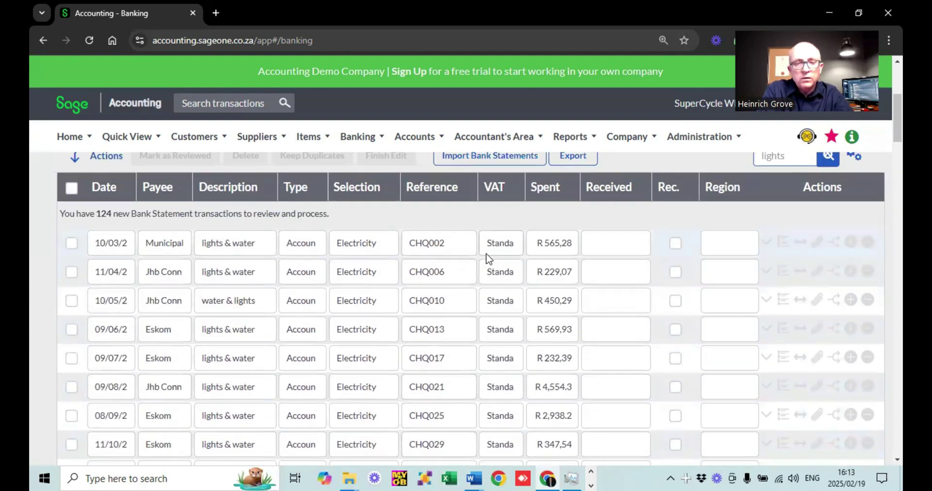
- Select all the filtered lights and water transactions, batch change their VAT type to No VAT and save the changes
{"action": "left_click", "coordinate": [71, 189]}
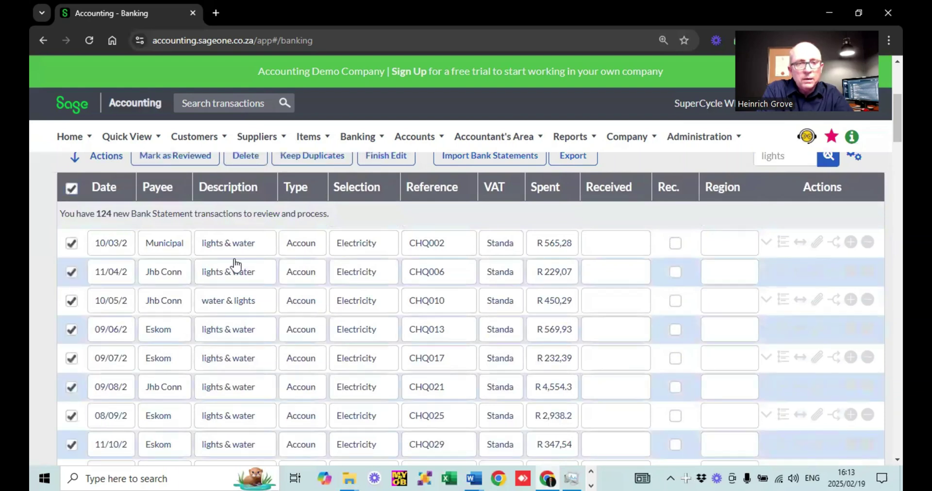
{"action": "scroll", "coordinate": [315, 301], "scroll_direction": "up", "scroll_amount": 2}
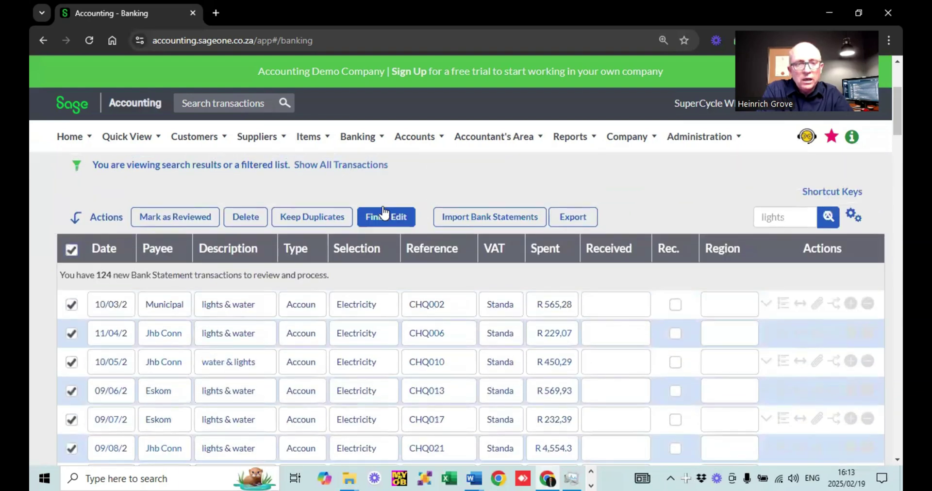
{"action": "left_click", "coordinate": [511, 312]}
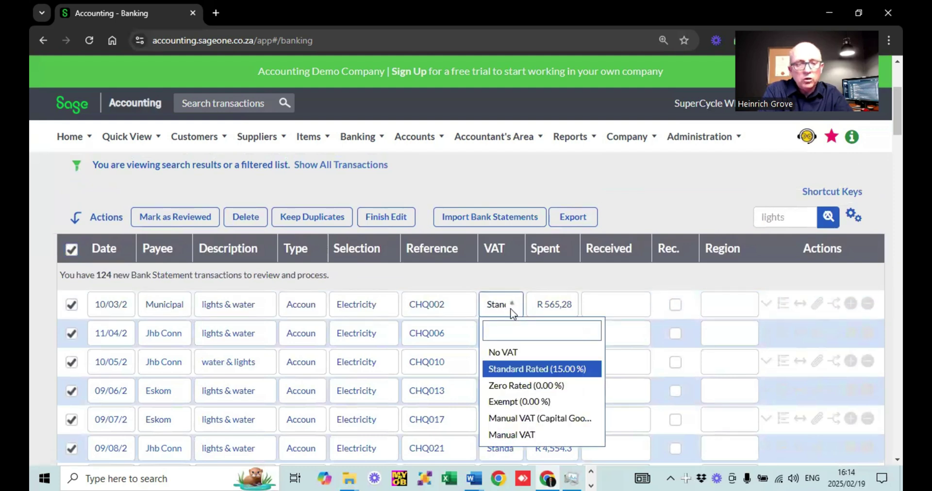
{"action": "type", "text": "n"}
{"action": "left_click", "coordinate": [505, 353]}
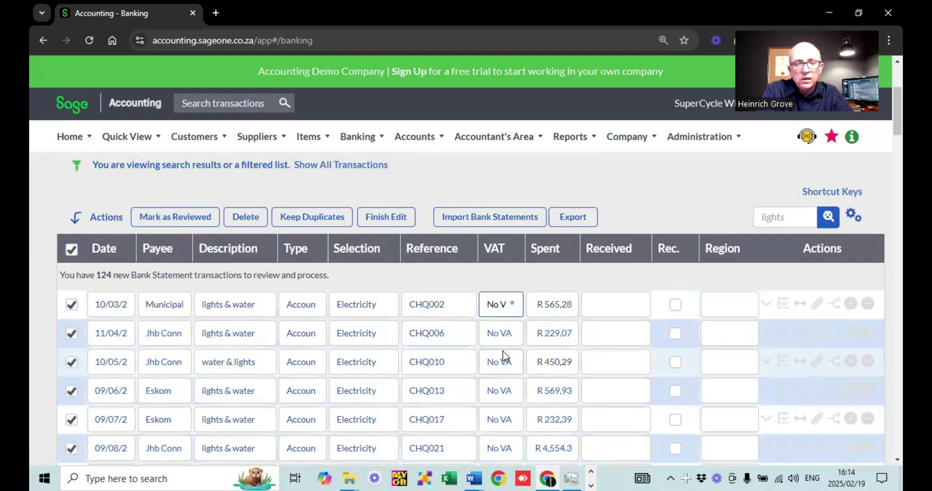
{"action": "scroll", "coordinate": [505, 356], "scroll_direction": "down", "scroll_amount": 6}
{"action": "left_click", "coordinate": [317, 356]}
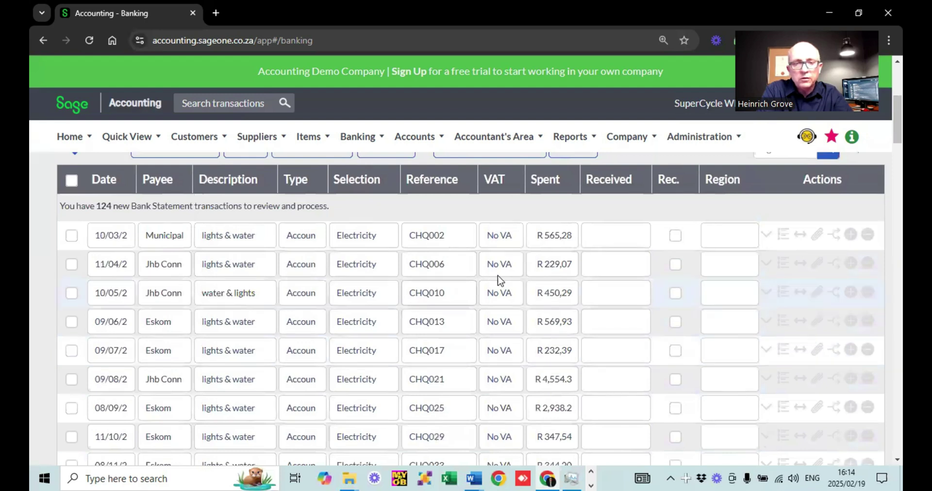
- Set the VAT type of transaction CHQ002 to Standard Rated (15.00 %) without any transactions selected
{"action": "left_click", "coordinate": [512, 235]}
{"action": "type", "text": "st"}
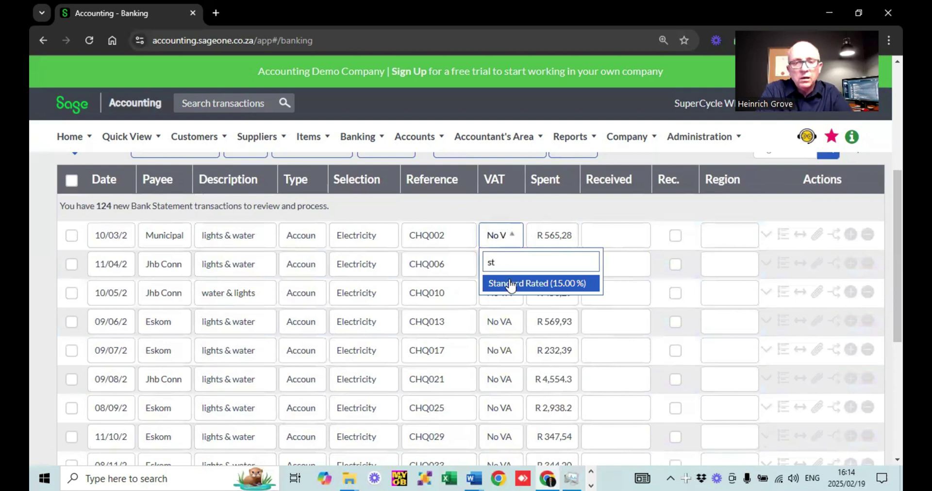
{"action": "left_click", "coordinate": [511, 285]}
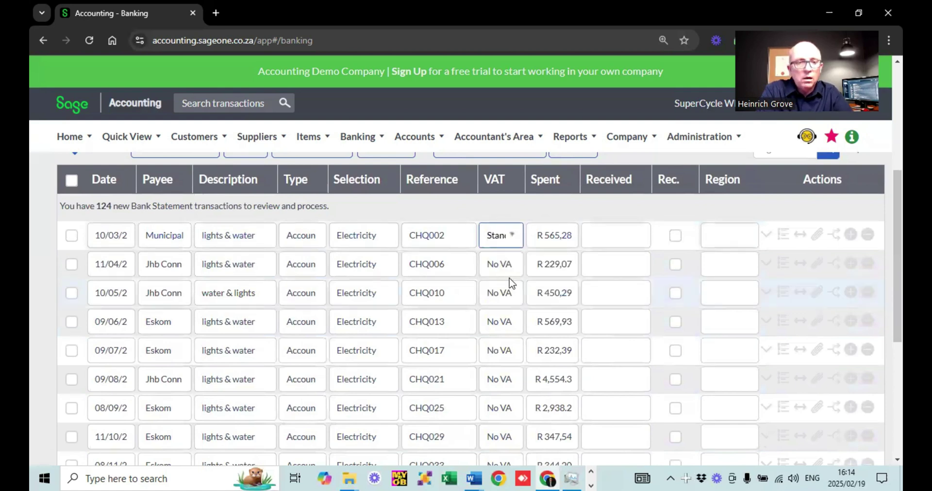
{"action": "scroll", "coordinate": [447, 291], "scroll_direction": "up", "scroll_amount": 2}
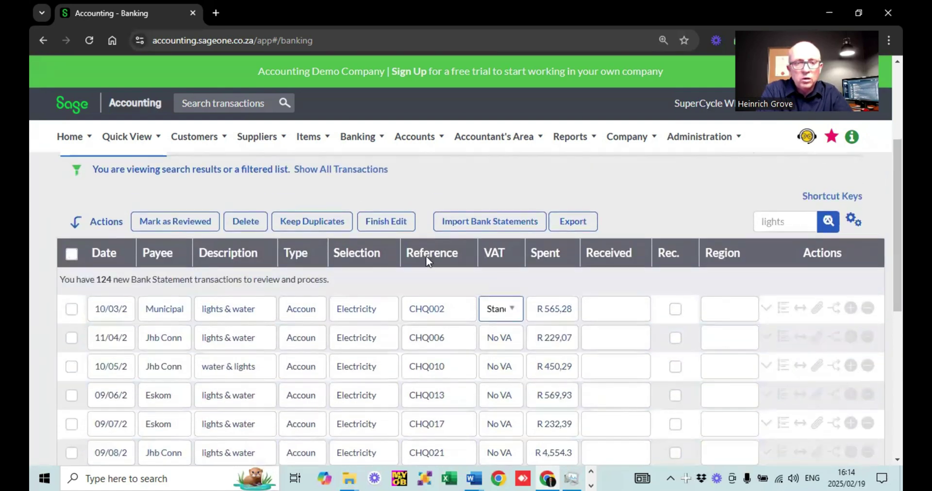
{"action": "key", "text": "Tab"}
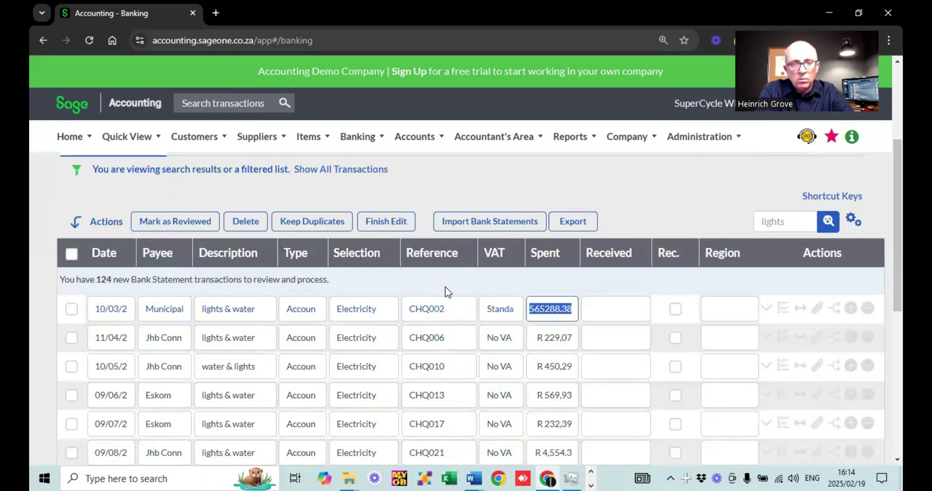
- Select all the lights and water transactions, batch change their VAT type to Standard Rated (15.00 %) and save the changes
{"action": "left_click", "coordinate": [72, 255]}
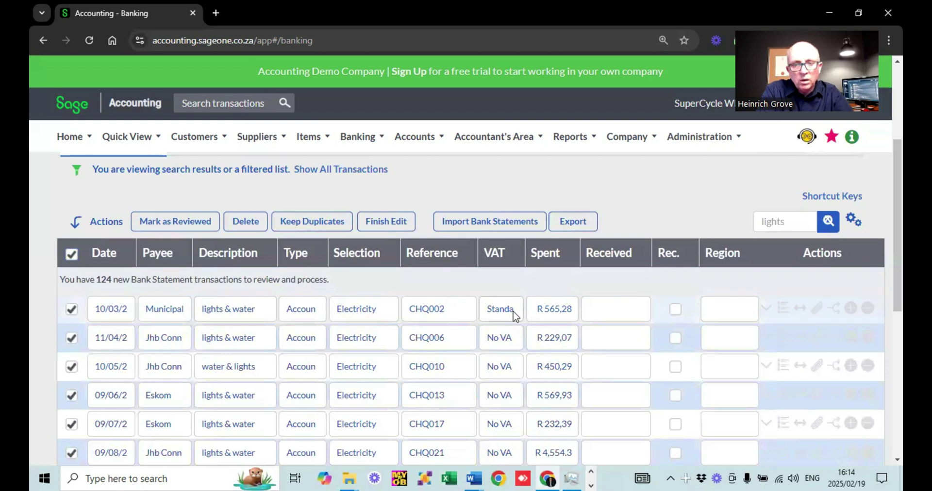
{"action": "left_click", "coordinate": [503, 339]}
{"action": "type", "text": "st"}
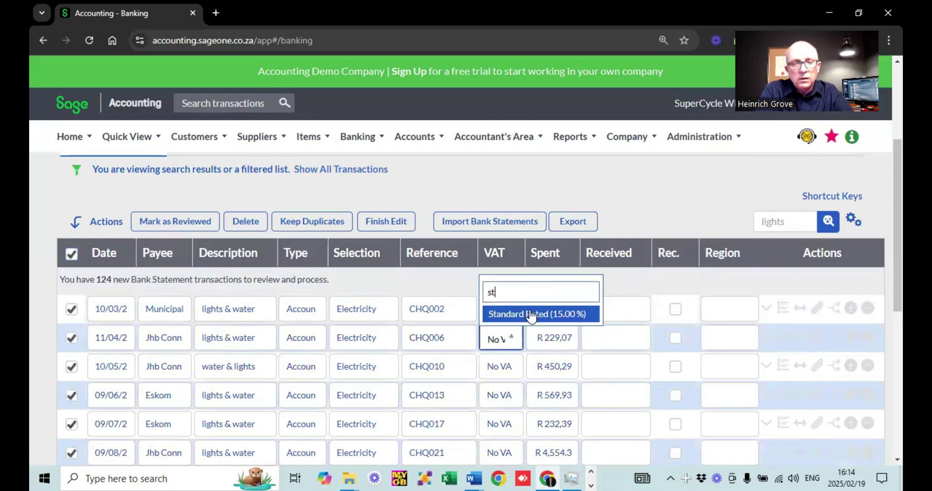
{"action": "left_click", "coordinate": [531, 316]}
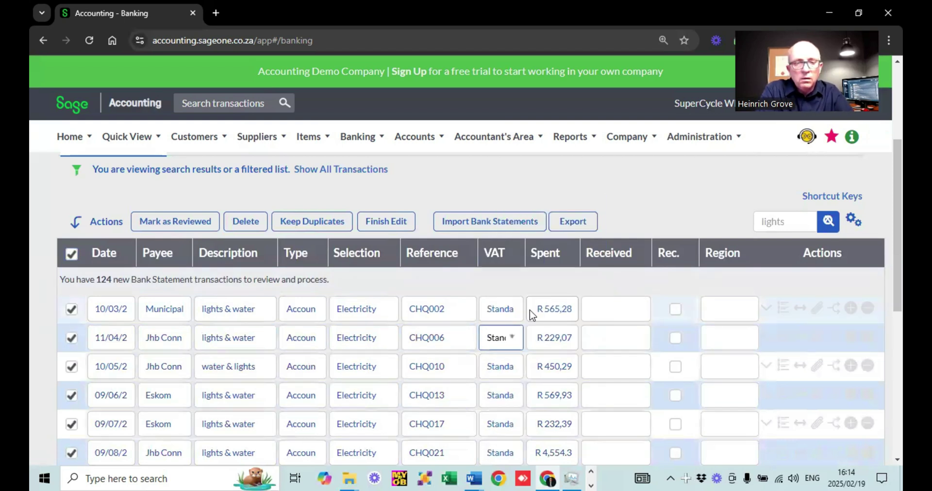
{"action": "scroll", "coordinate": [531, 315], "scroll_direction": "up", "scroll_amount": 2}
{"action": "scroll", "coordinate": [532, 315], "scroll_direction": "down", "scroll_amount": 2}
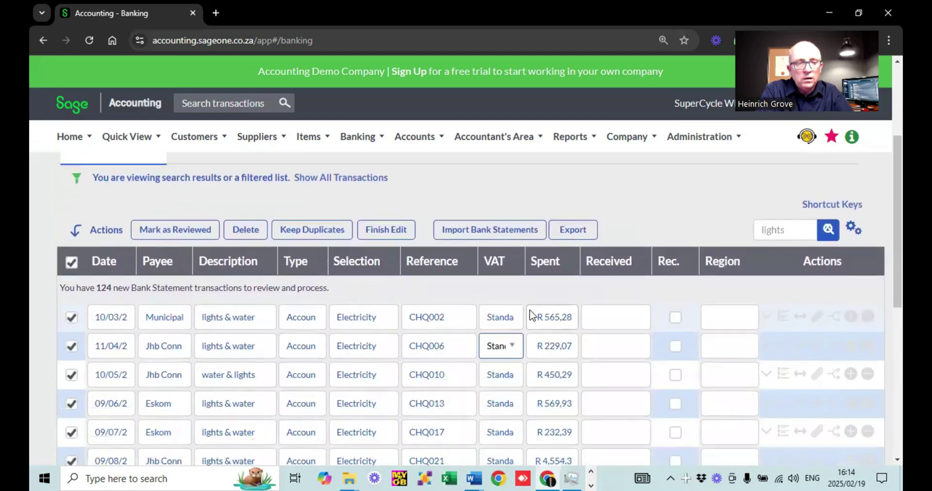
{"action": "scroll", "coordinate": [324, 290], "scroll_direction": "down", "scroll_amount": 6}
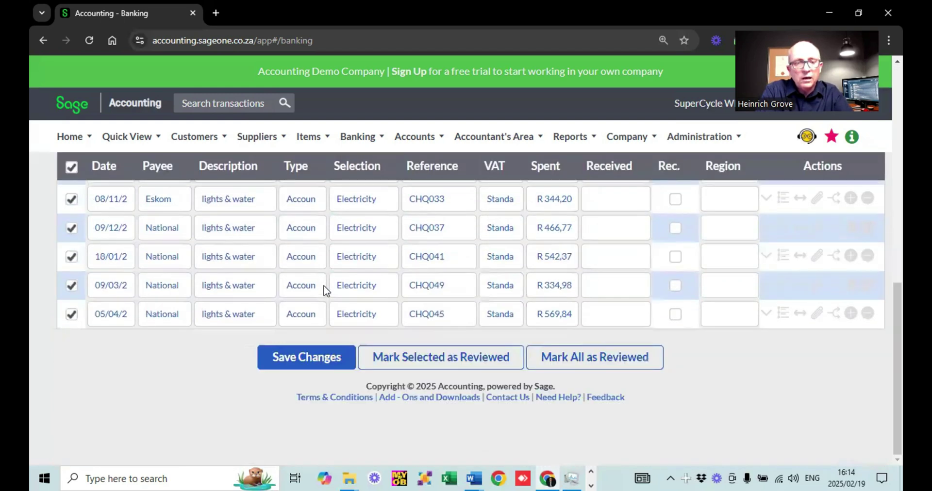
{"action": "left_click", "coordinate": [299, 356]}
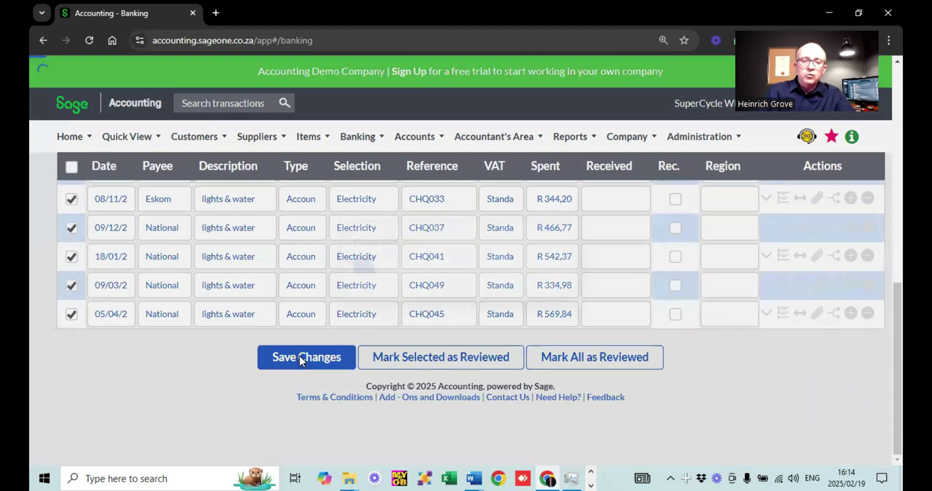